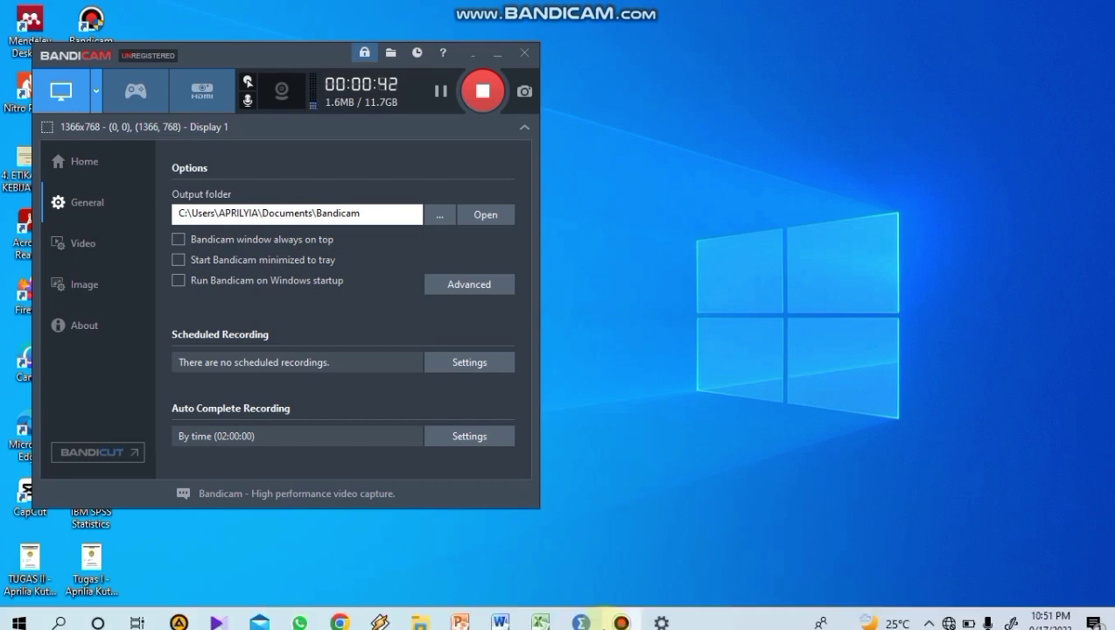
- Bring up the empty SPSS Data Editor and switch to the Excel workbook to examine the music data and its code table
mouse_move(619, 615)
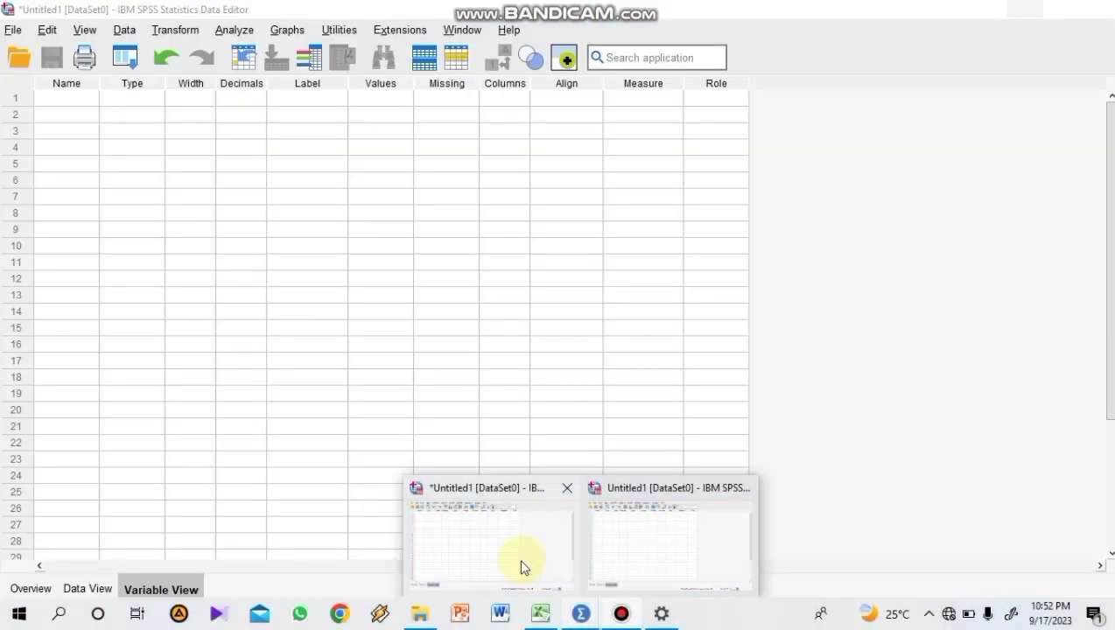
left_click(521, 566)
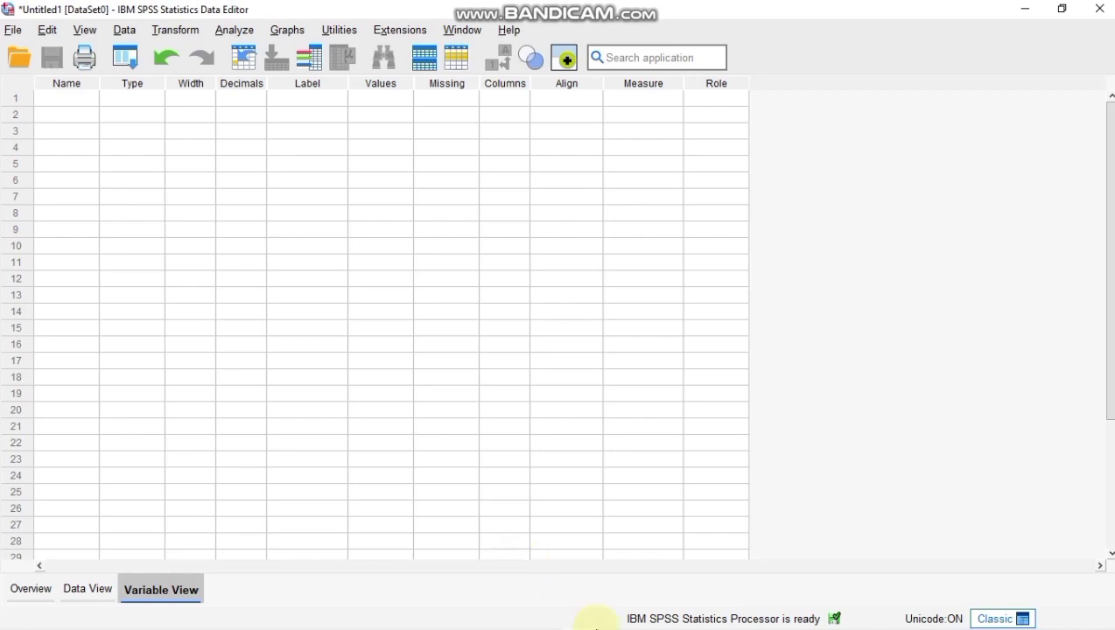
mouse_move(647, 625)
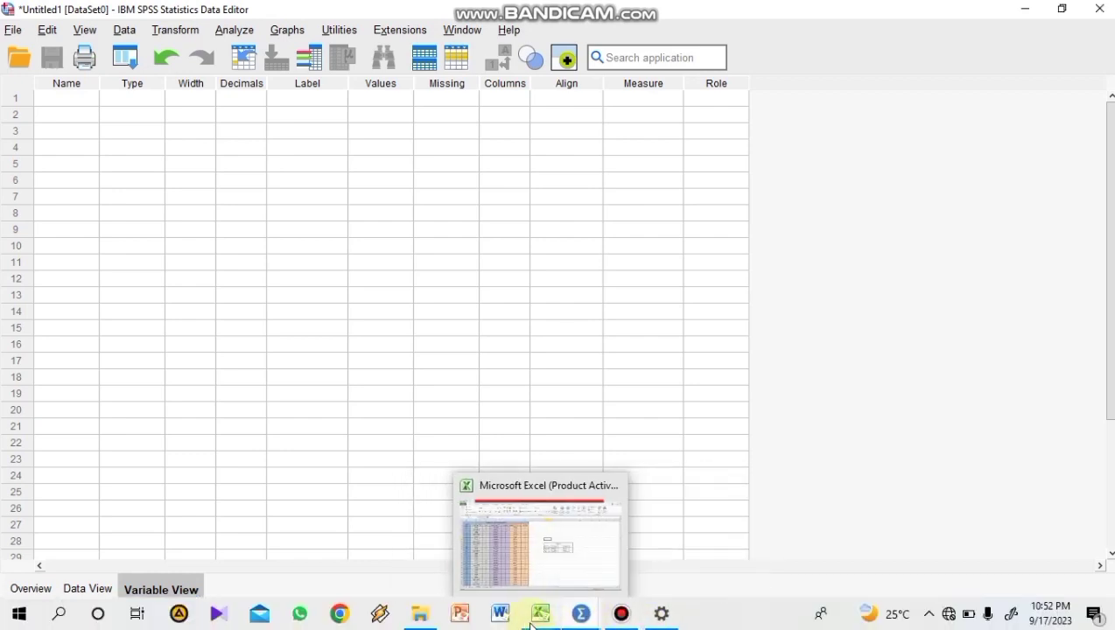
left_click(506, 569)
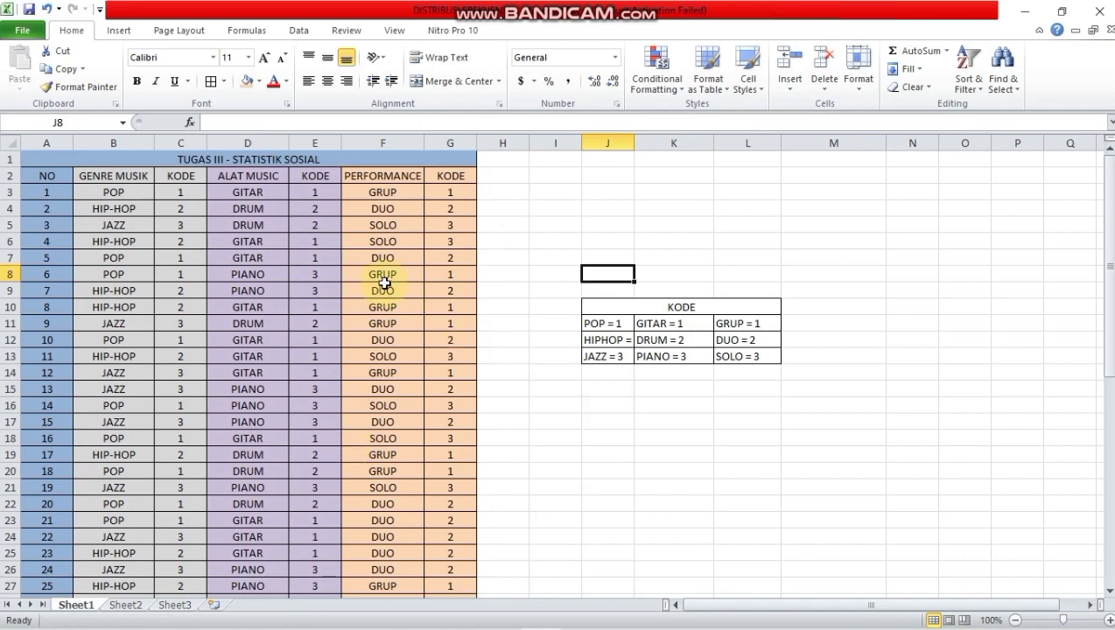
left_click(420, 355)
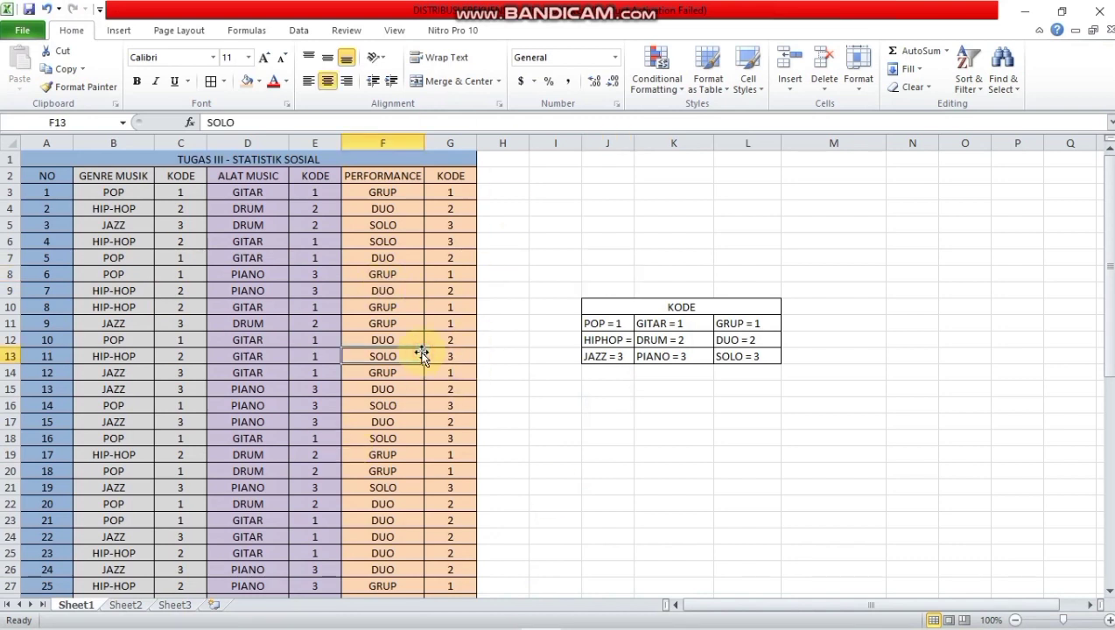
- Switch back to the SPSS Data Editor and define three variables named GM, AM and P
mouse_move(530, 621)
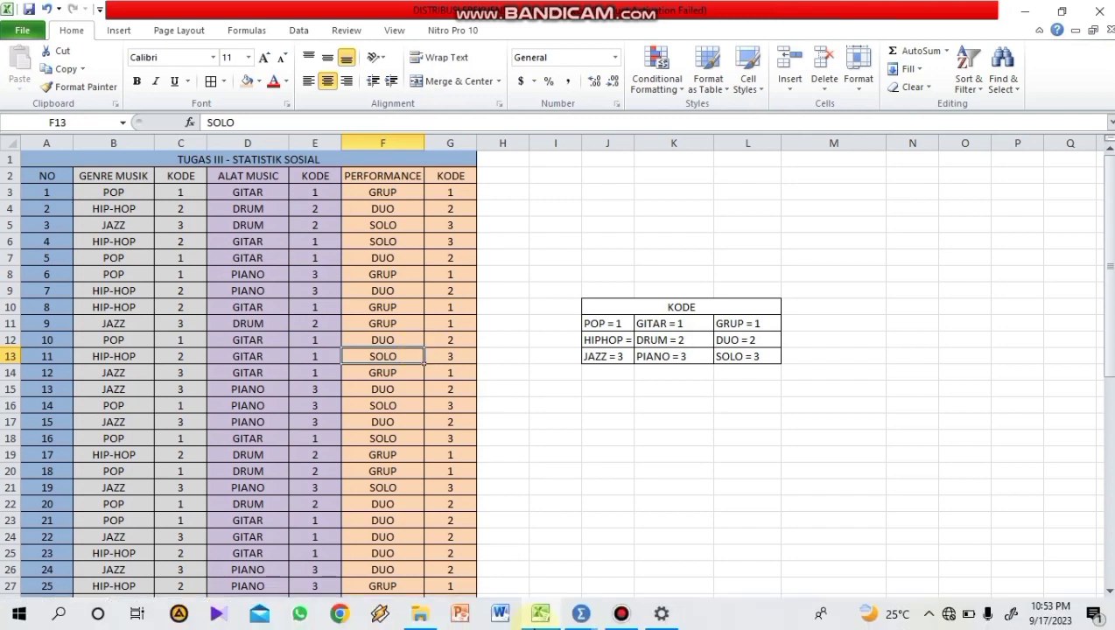
mouse_move(592, 618)
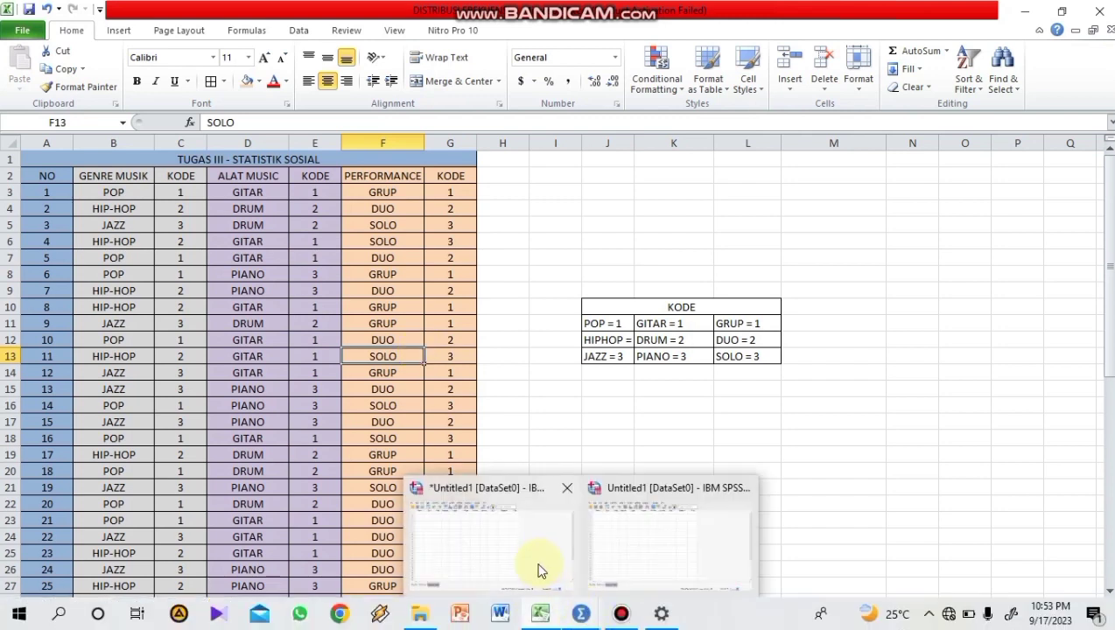
left_click(538, 568)
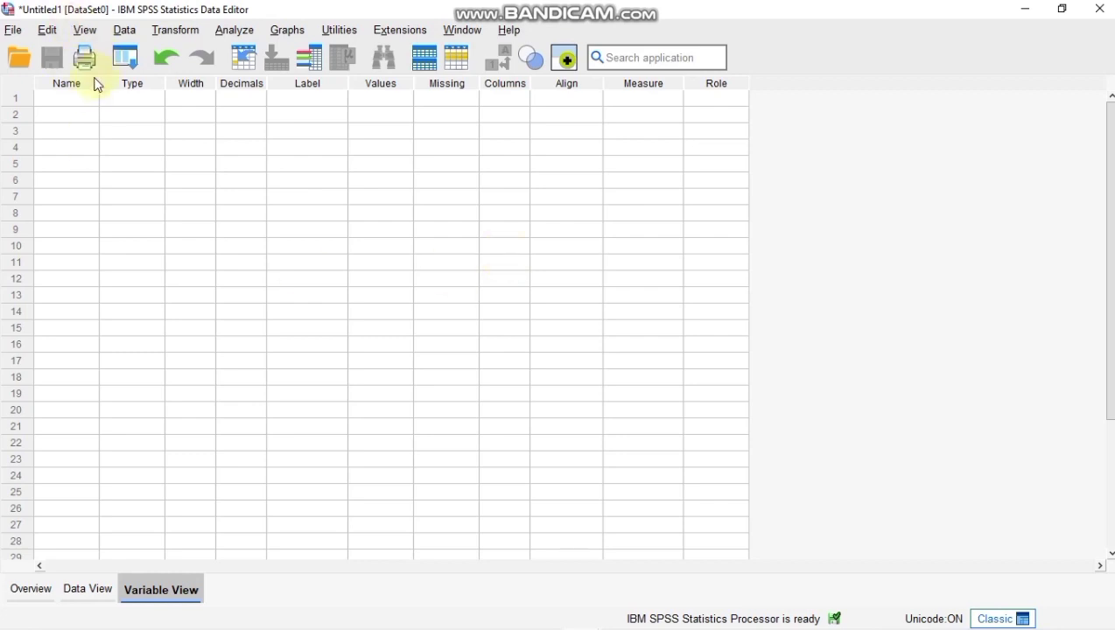
left_click(87, 102)
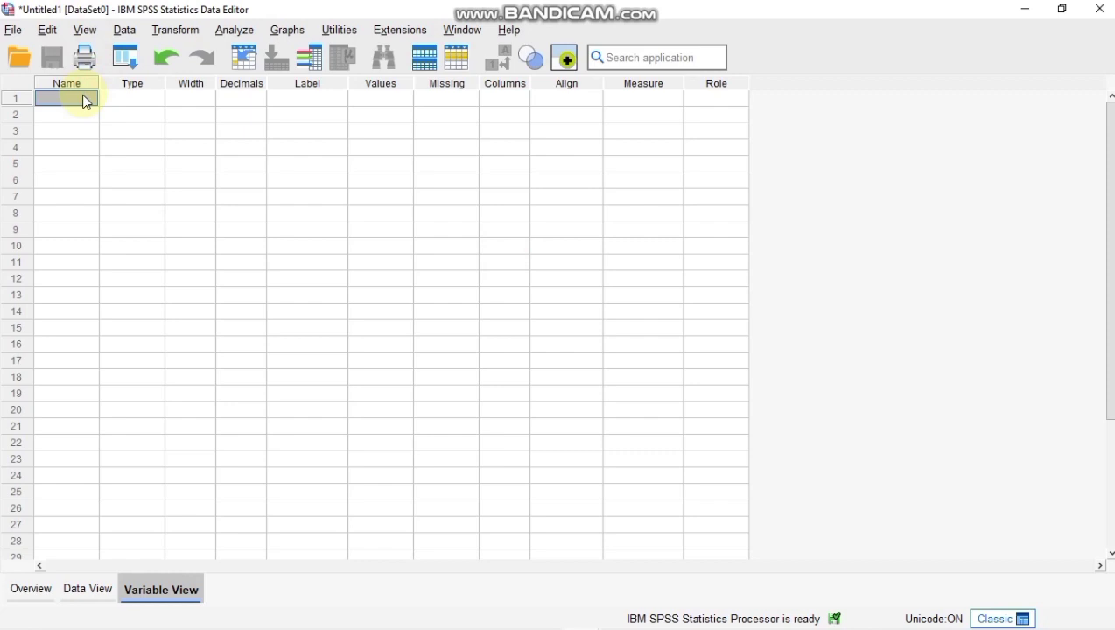
type("GM")
key("Return")
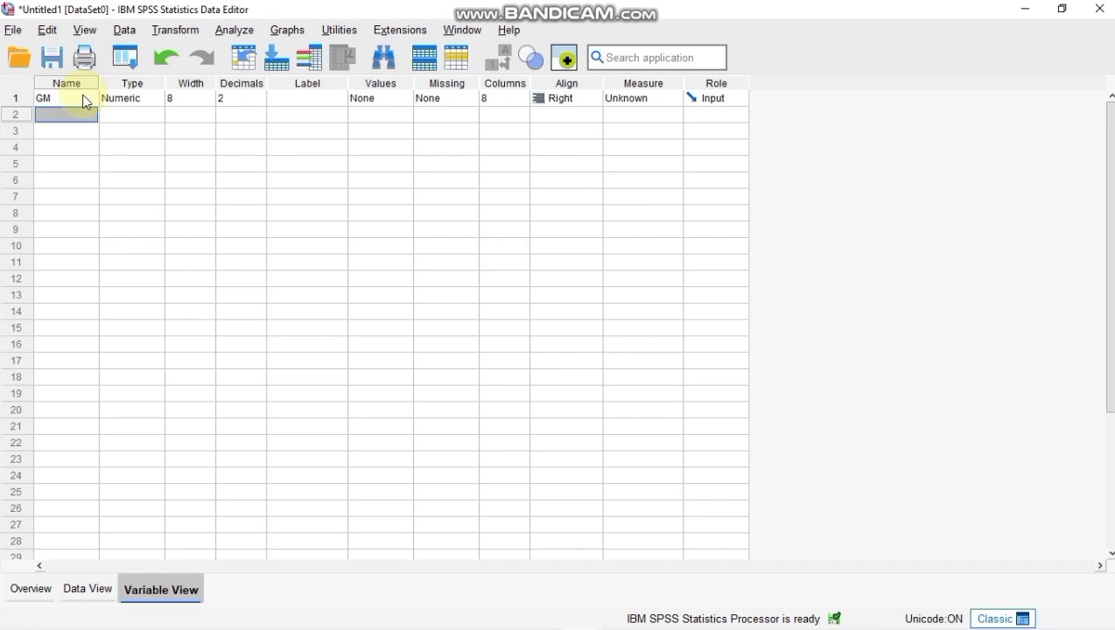
type("AM")
key("Return")
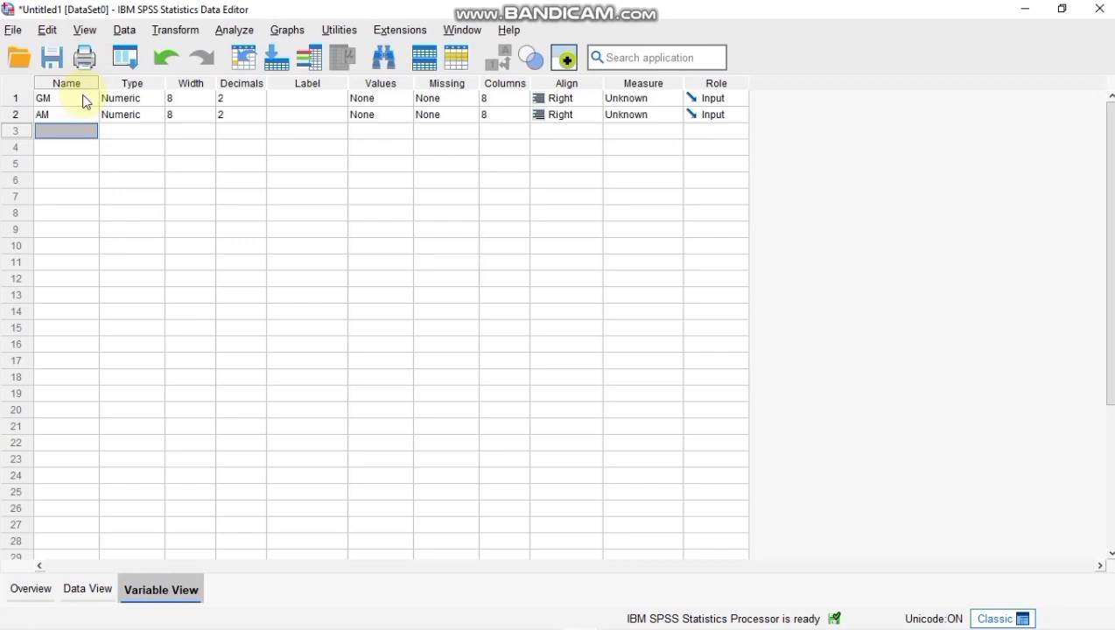
type("P")
- Set the decimals of the GM, AM and P variables to 0
key("Tab")
key("Tab")
key("Tab")
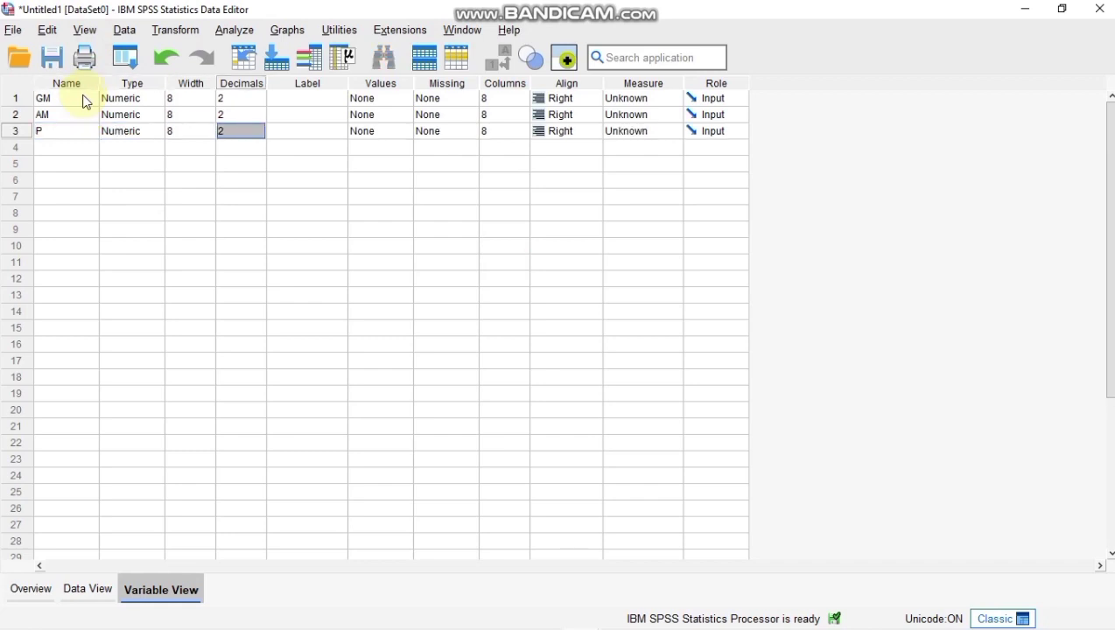
left_click(250, 100)
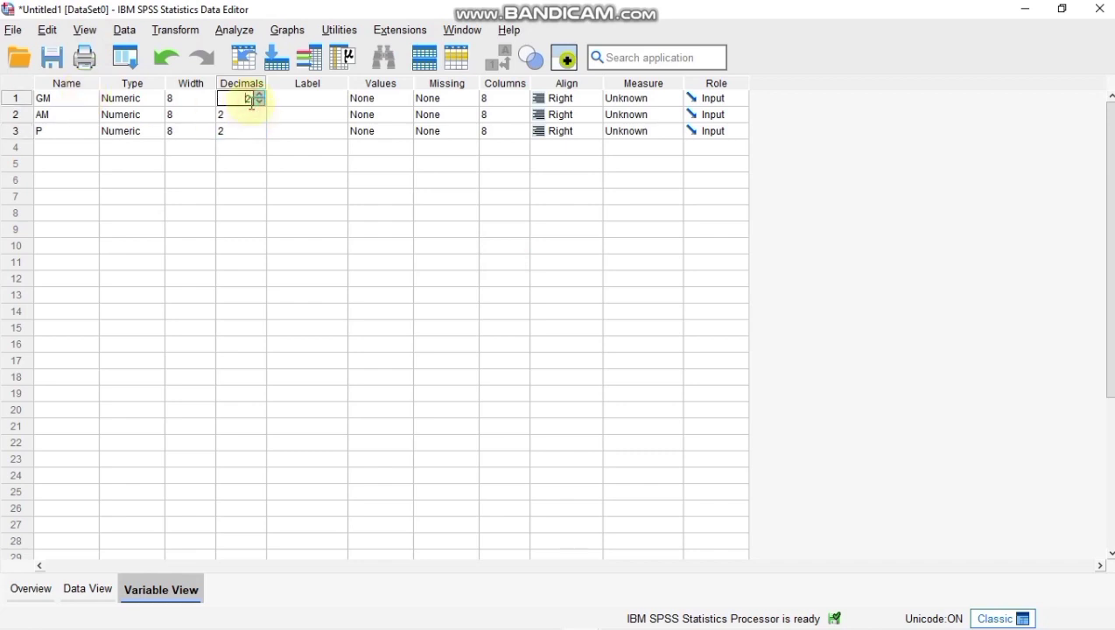
left_click(260, 102)
left_click(260, 106)
left_click(261, 116)
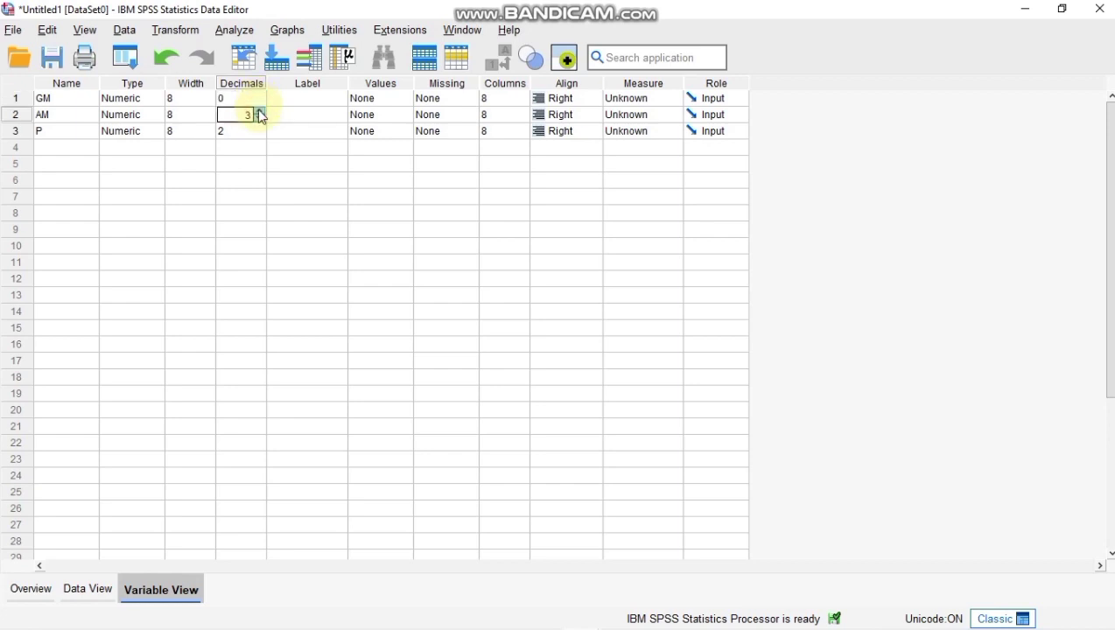
left_click(259, 119)
left_click(260, 119)
left_click(258, 133)
left_click(260, 135)
left_click(260, 135)
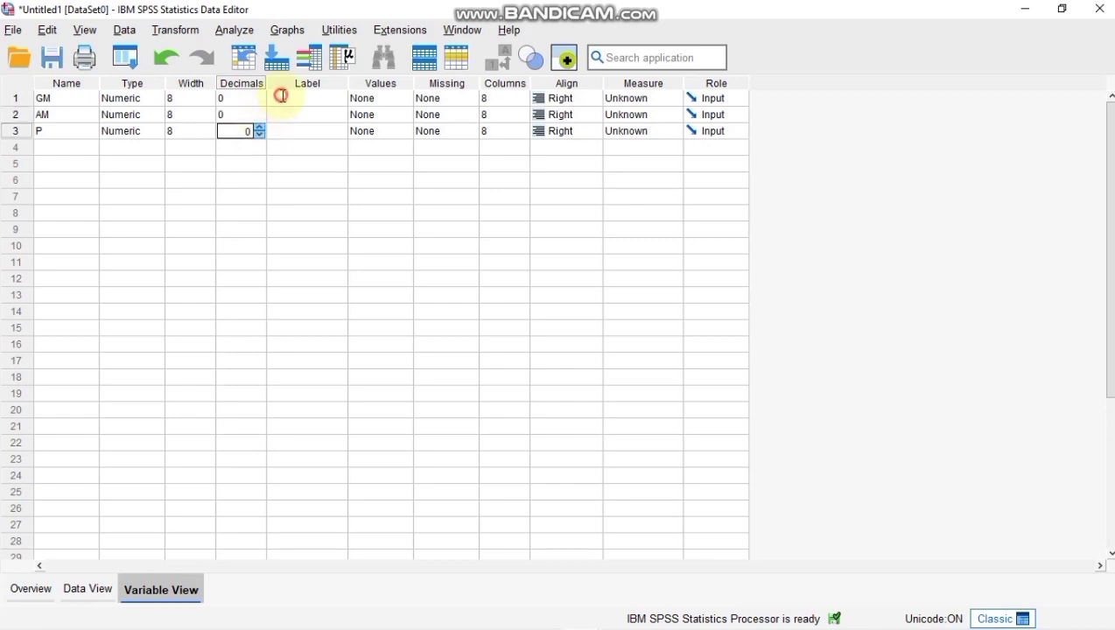
- Label the GM variable GENDRE MUSIK, the AM variable ALAT MUSIK and the P variable PERFORMANCE
left_click(283, 97)
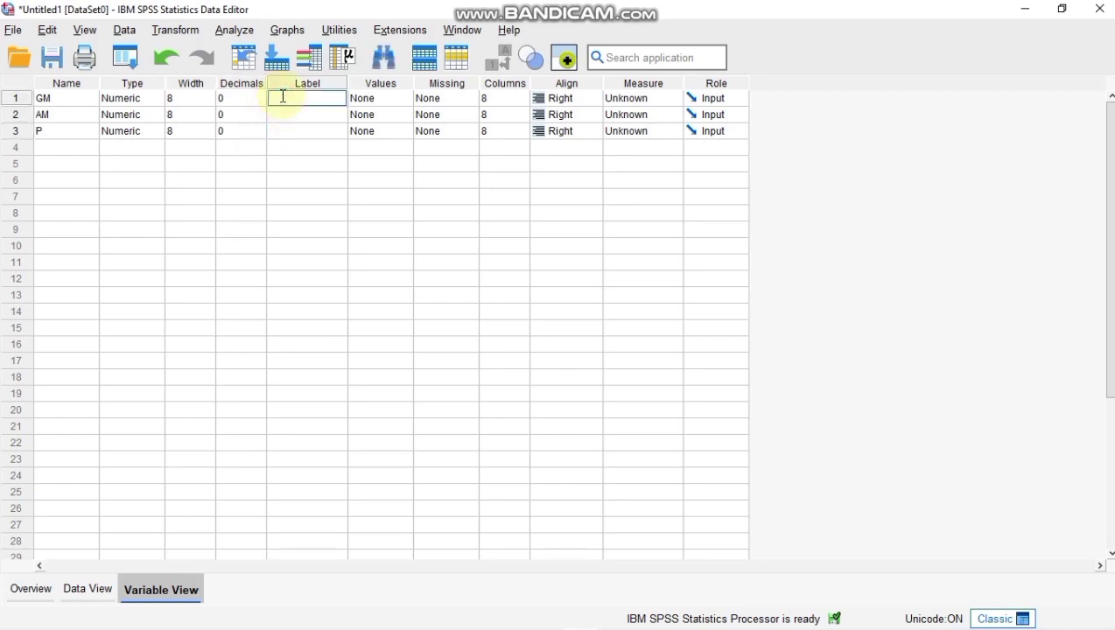
type("GENDREM")
key("BackSpace")
type("MUSIK")
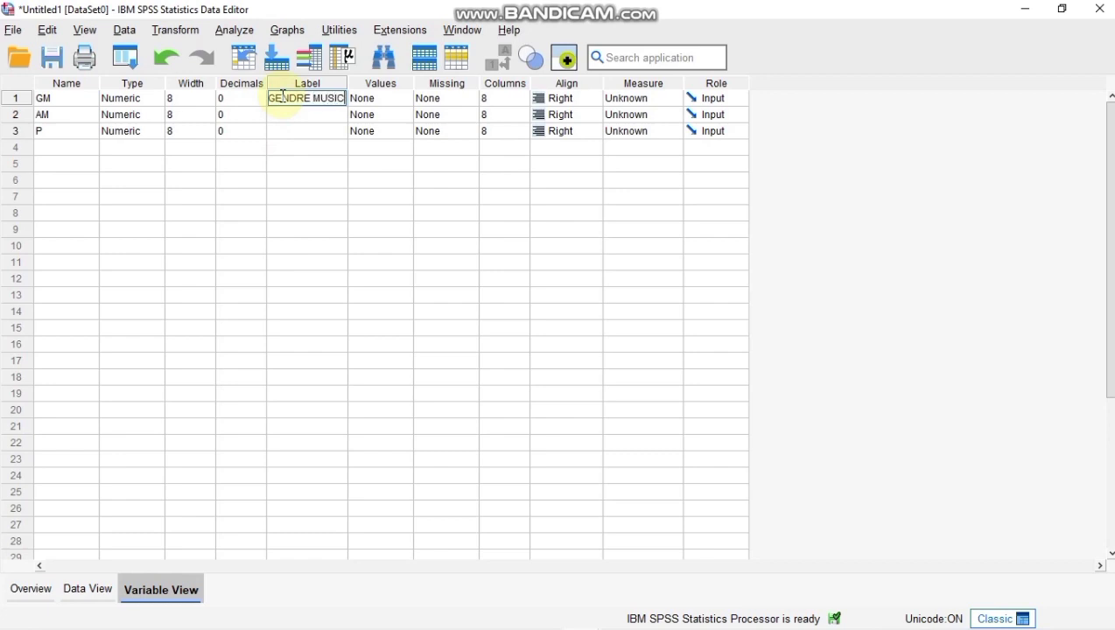
key("Return")
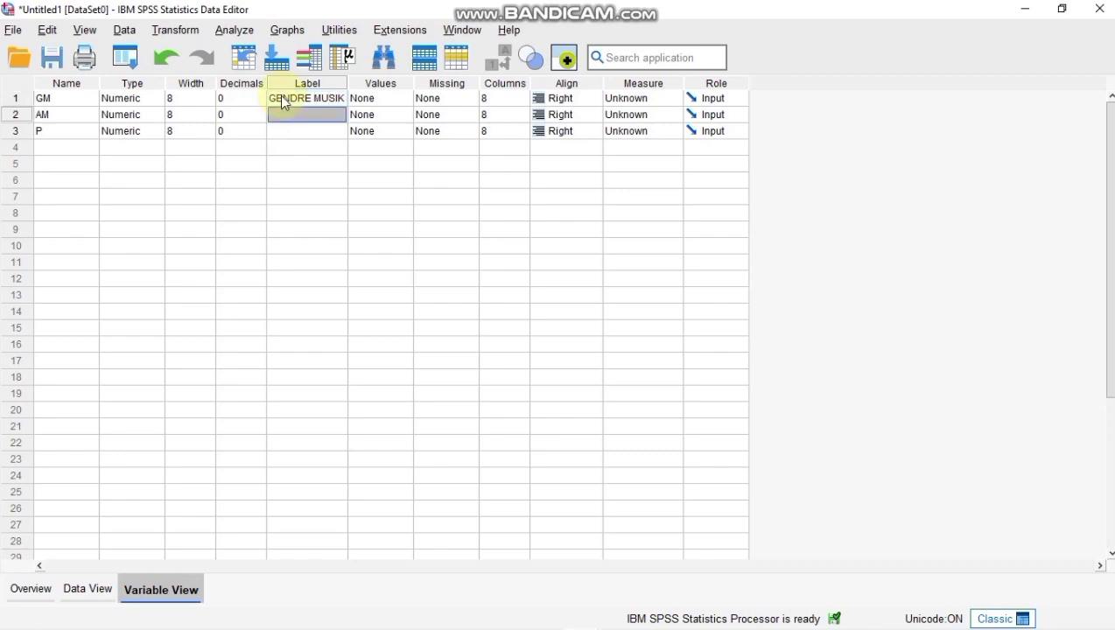
type("ALAT MUSIK")
key("Return")
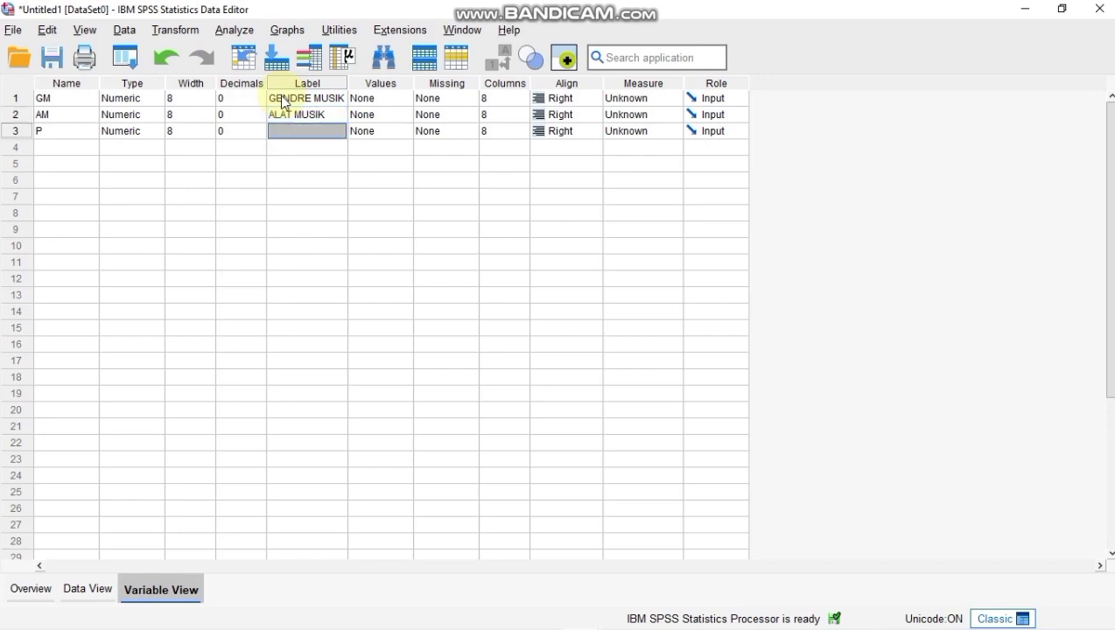
type("PERFO")
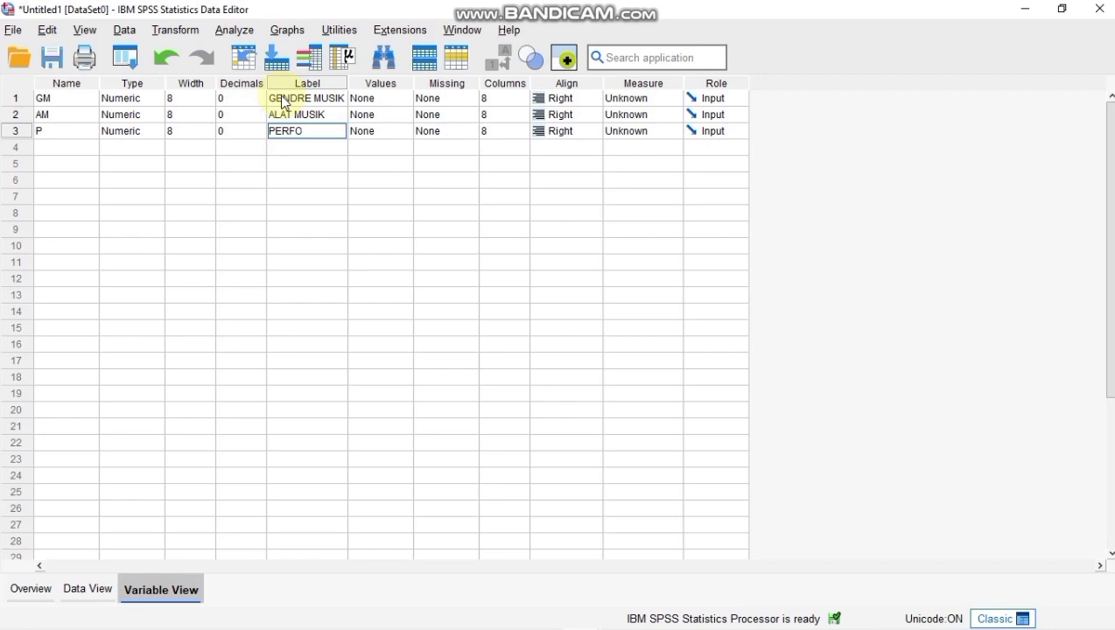
type("RMANCE")
key("Tab")
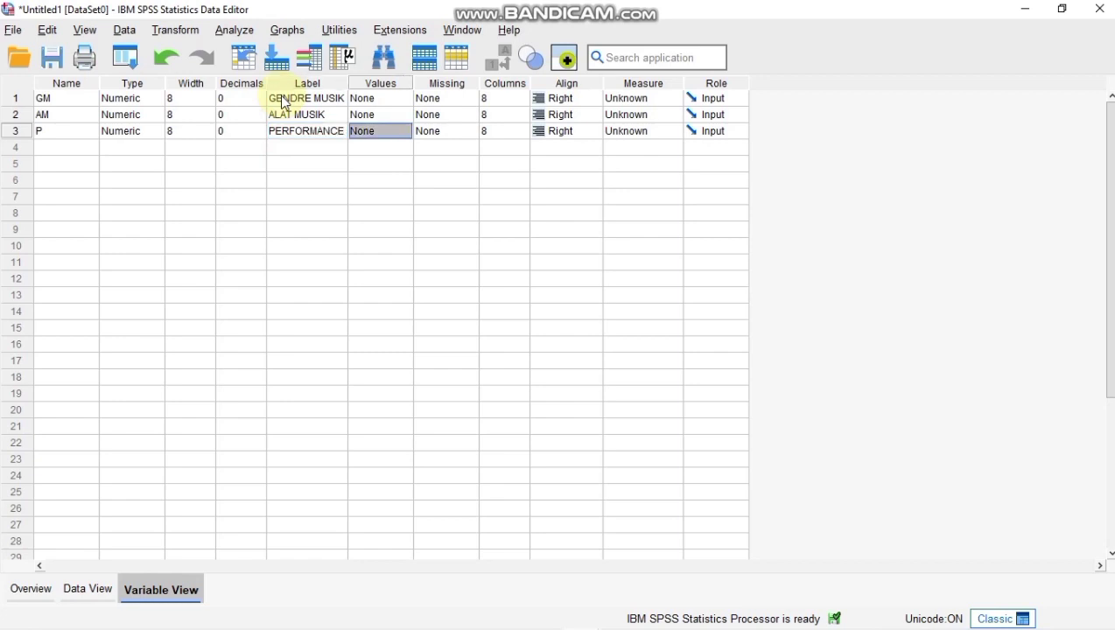
- Open the value labels of the GM variable and assign the label POP to value 1
key("Up")
key("Up")
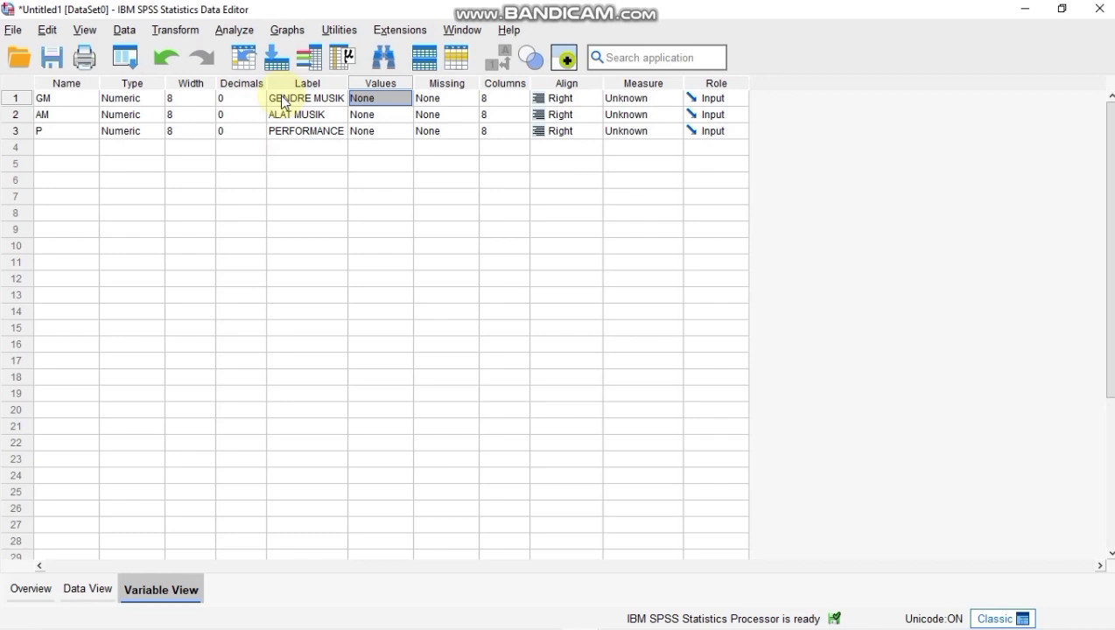
left_click(405, 99)
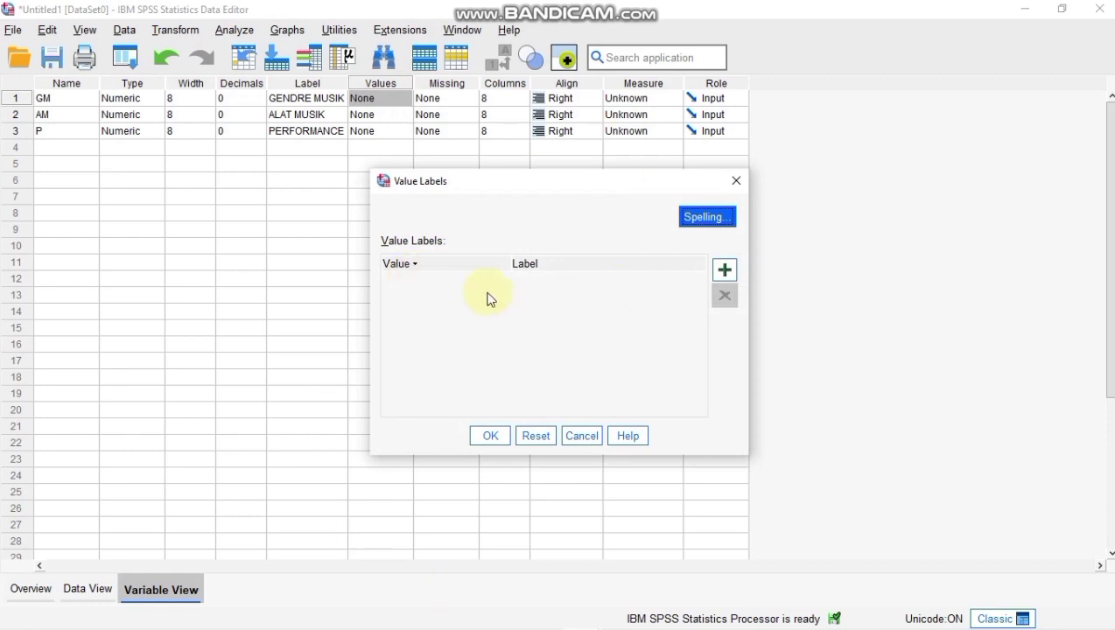
left_click(723, 271)
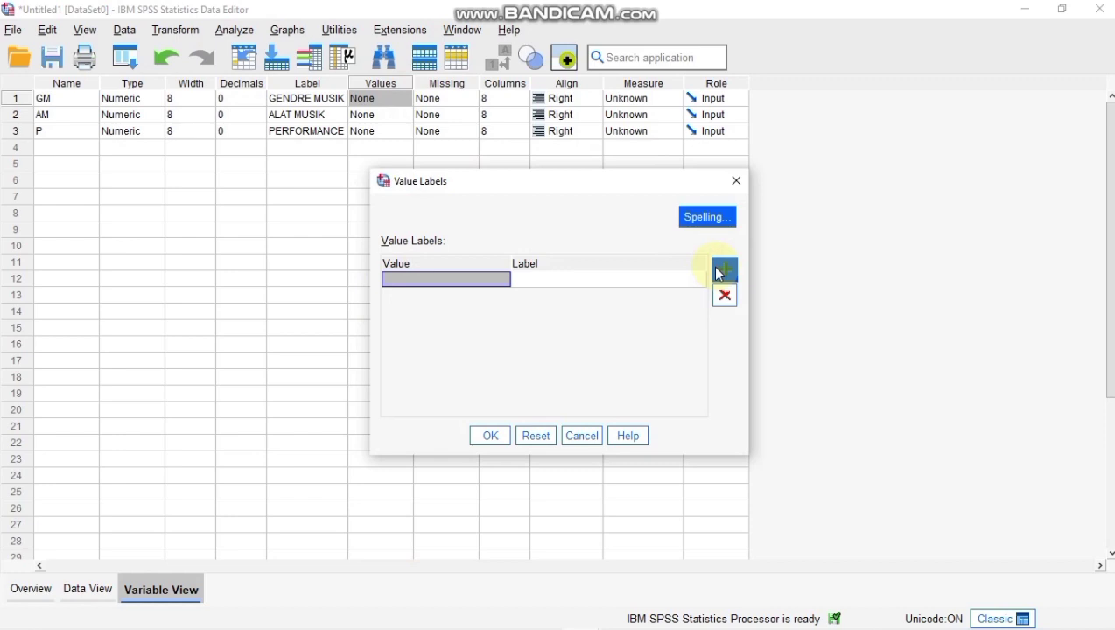
type("1")
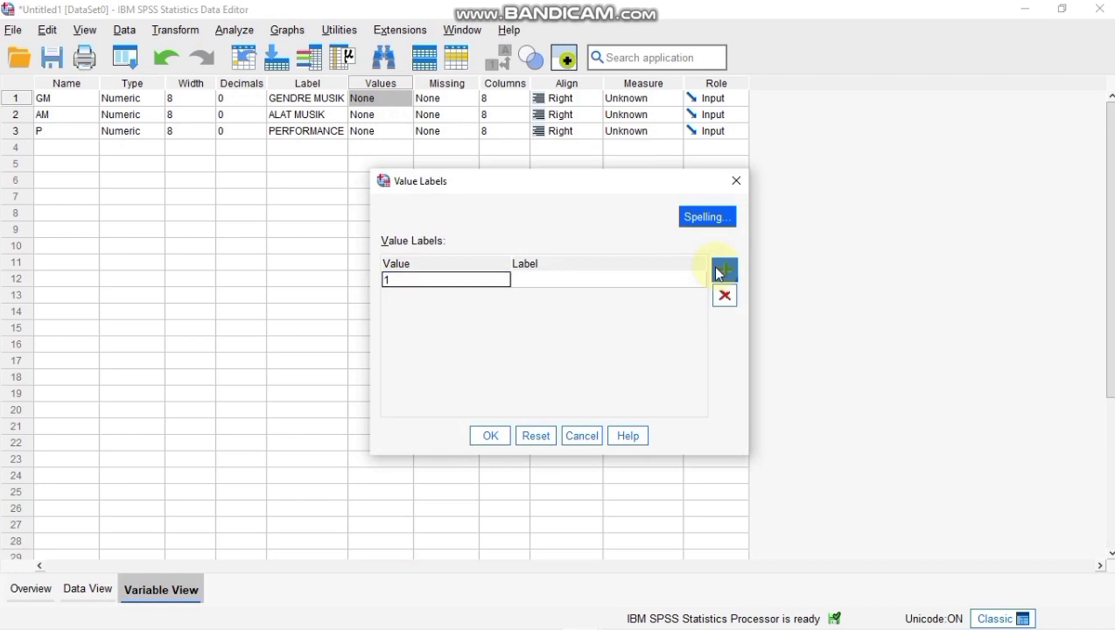
key("Tab")
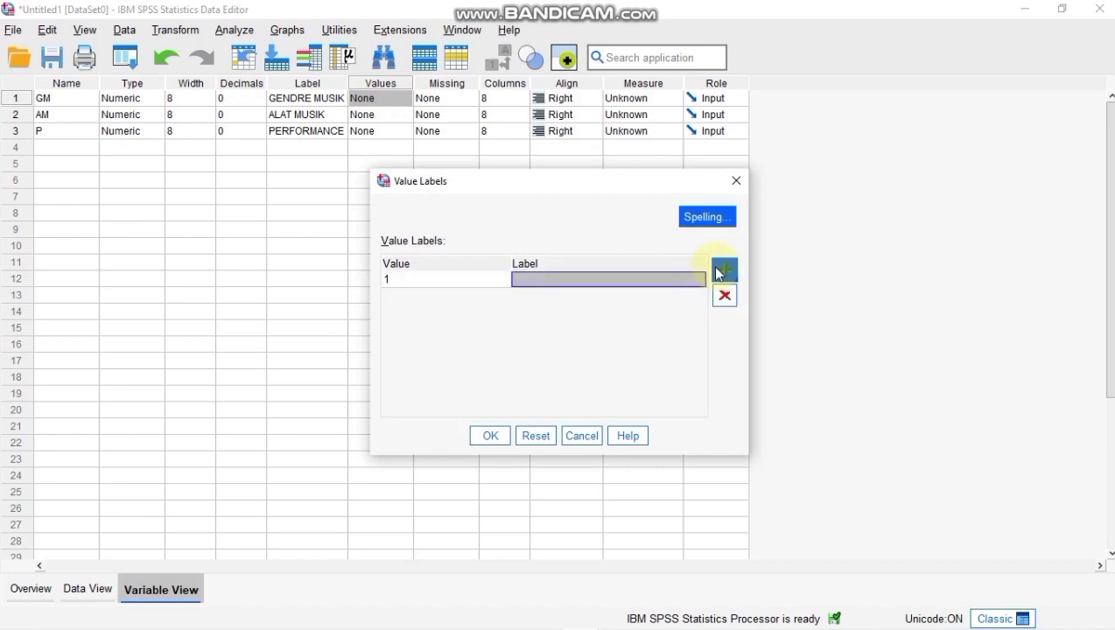
type("POP")
- Add the labels HIPHOP for value 2 and JAZZ for value 3, and apply the GM value labels
left_click(723, 270)
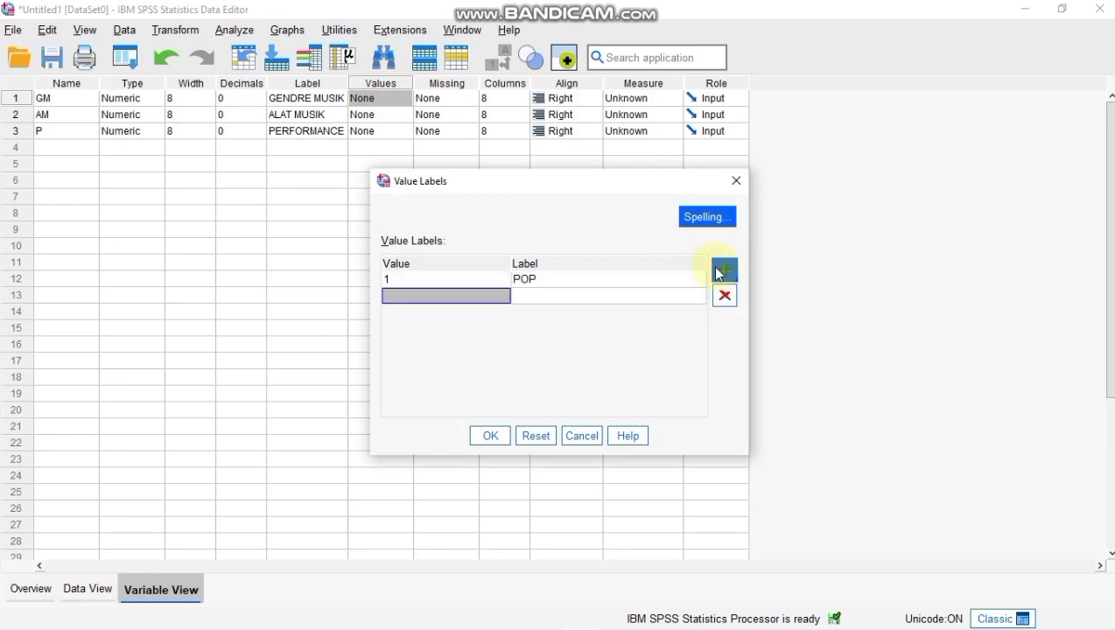
type("2")
key("Tab")
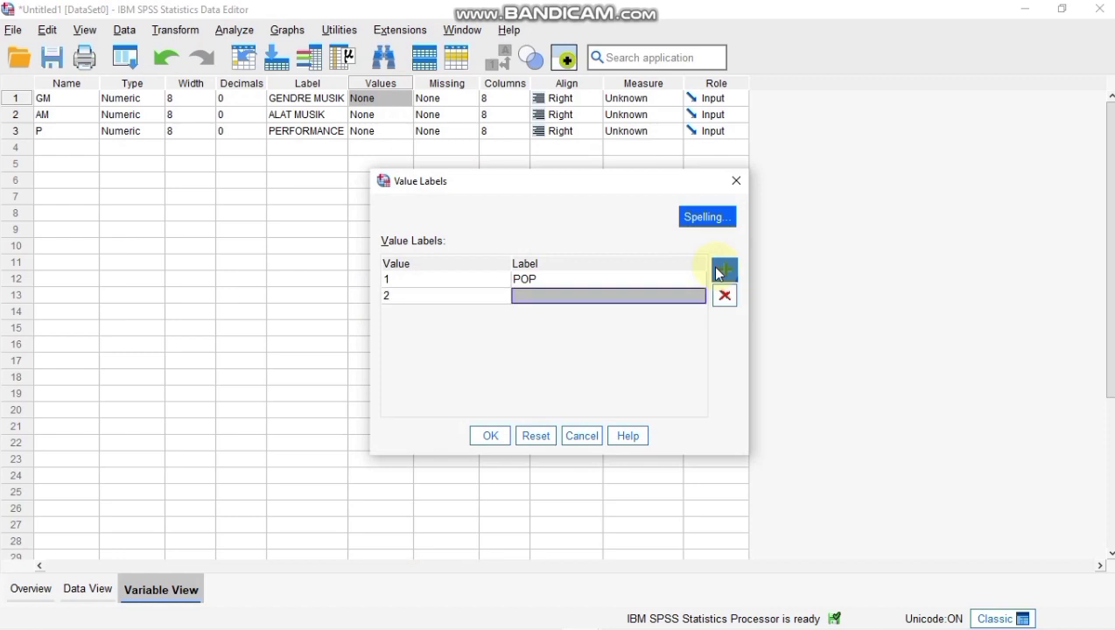
type("HIPHOP")
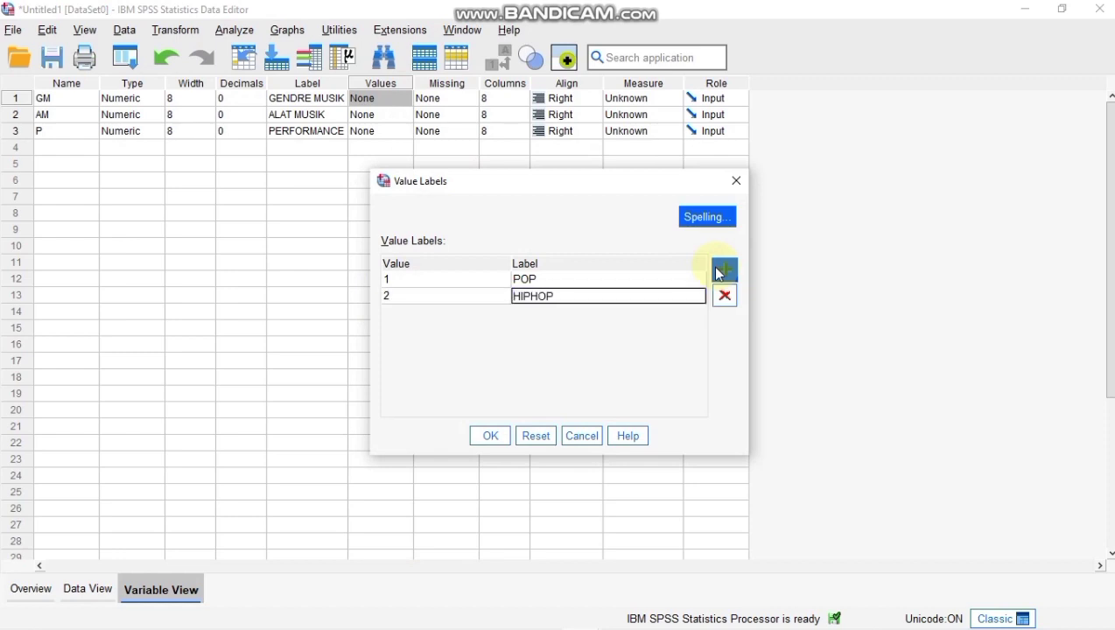
left_click(719, 273)
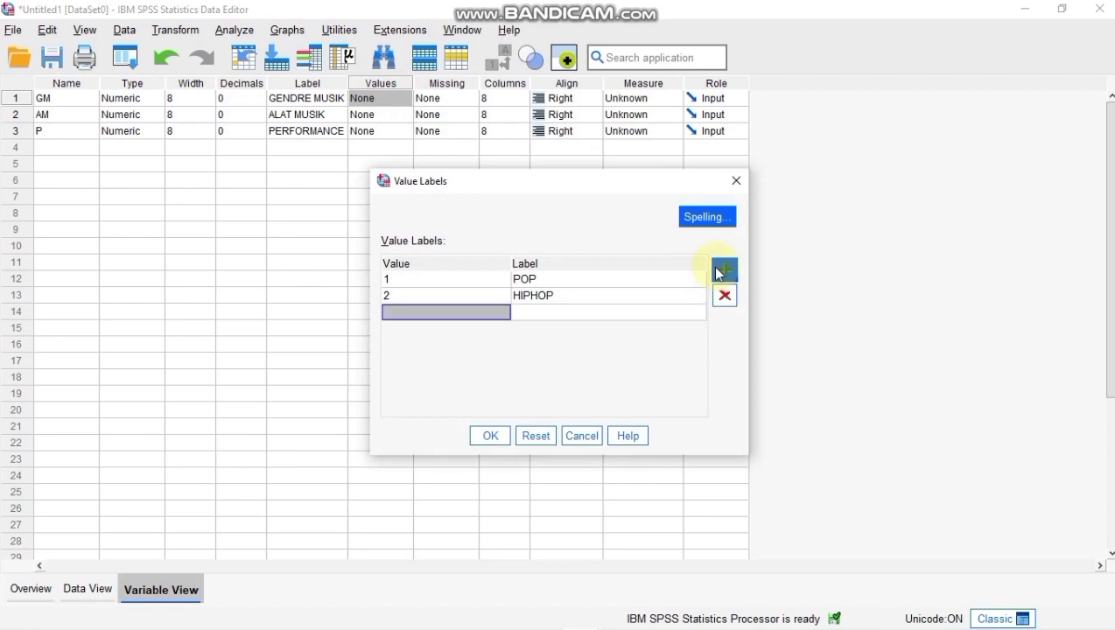
type("3")
key("Tab")
type("JAZZ")
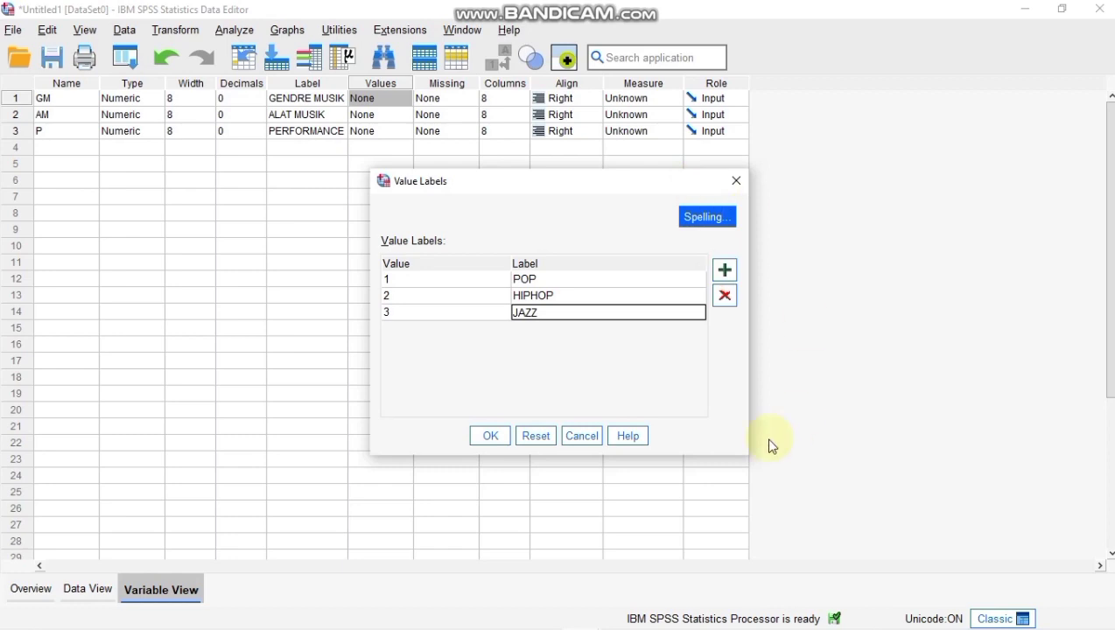
left_click(492, 434)
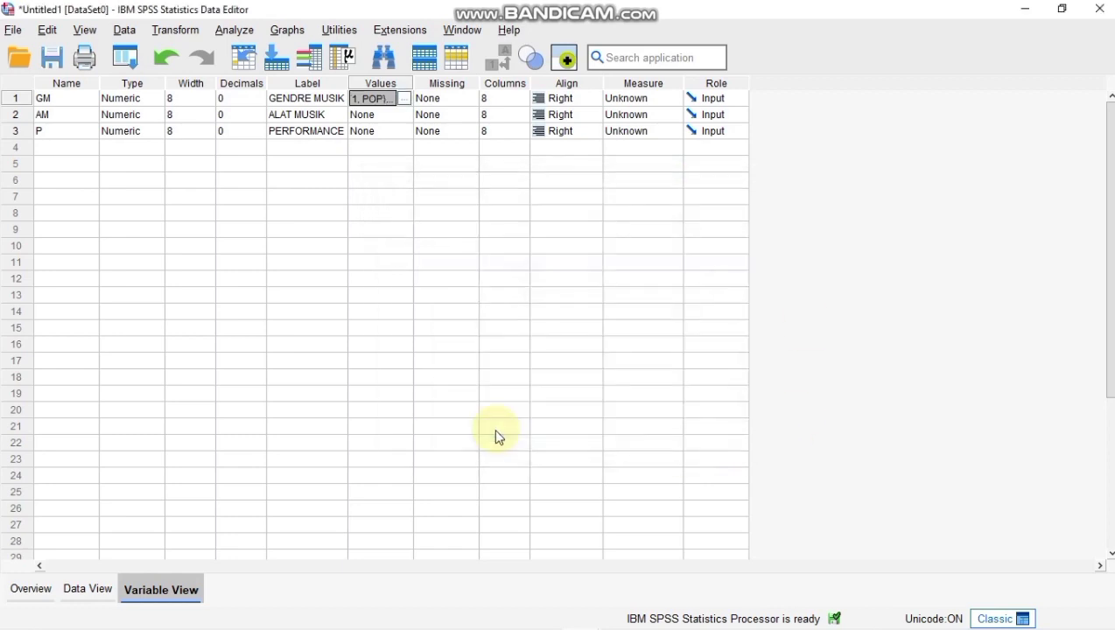
- Open the value labels of the AM variable and assign the label GITAR to value 1
left_click(399, 120)
left_click(402, 116)
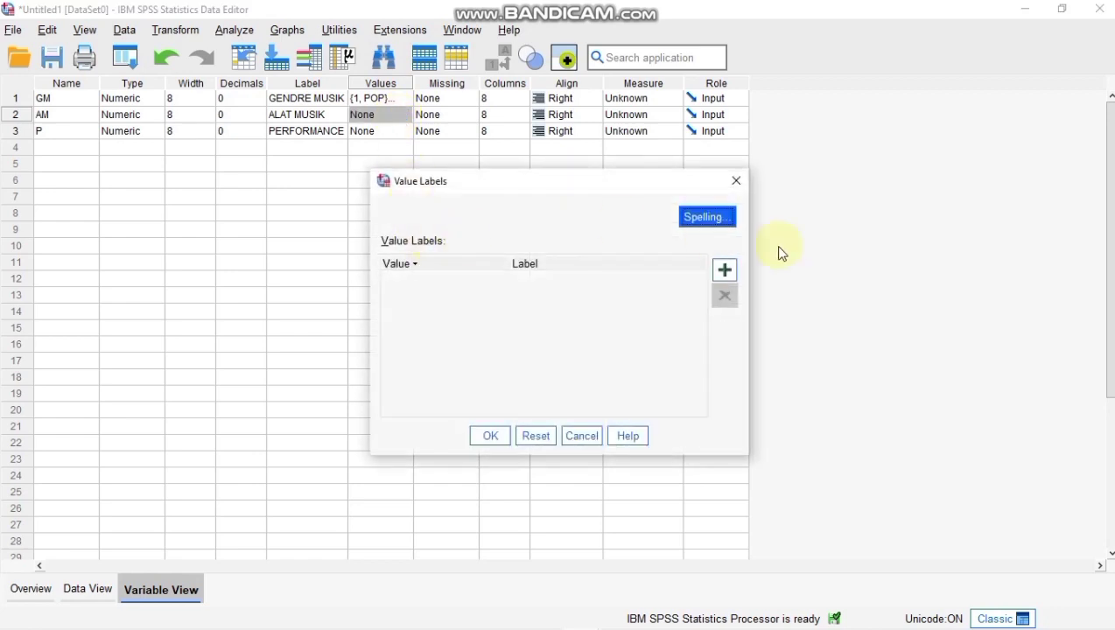
left_click(726, 276)
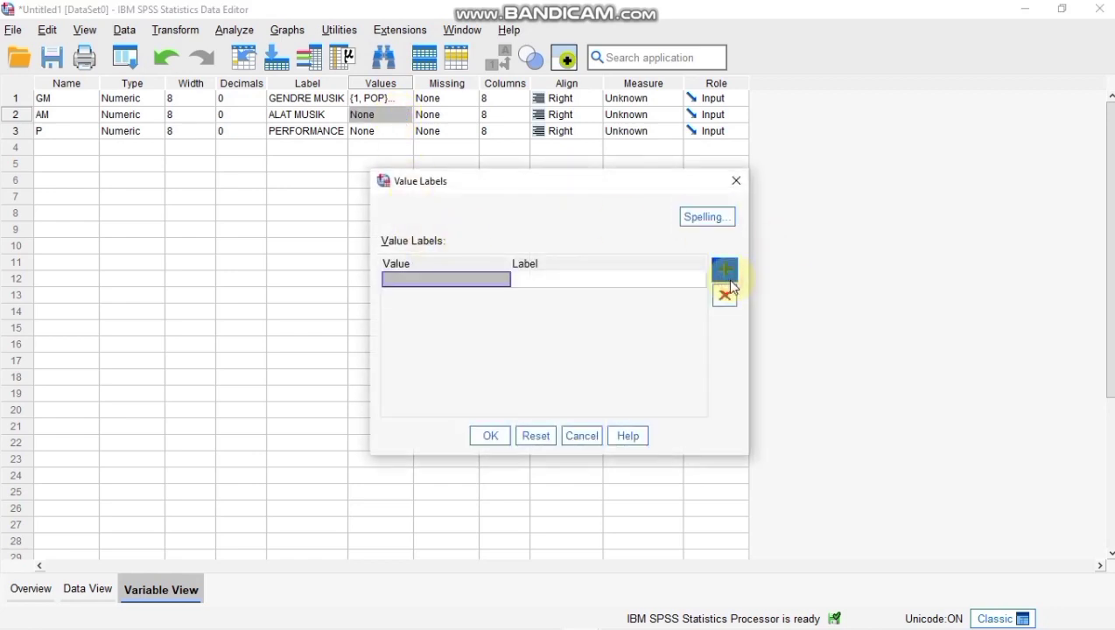
type("1")
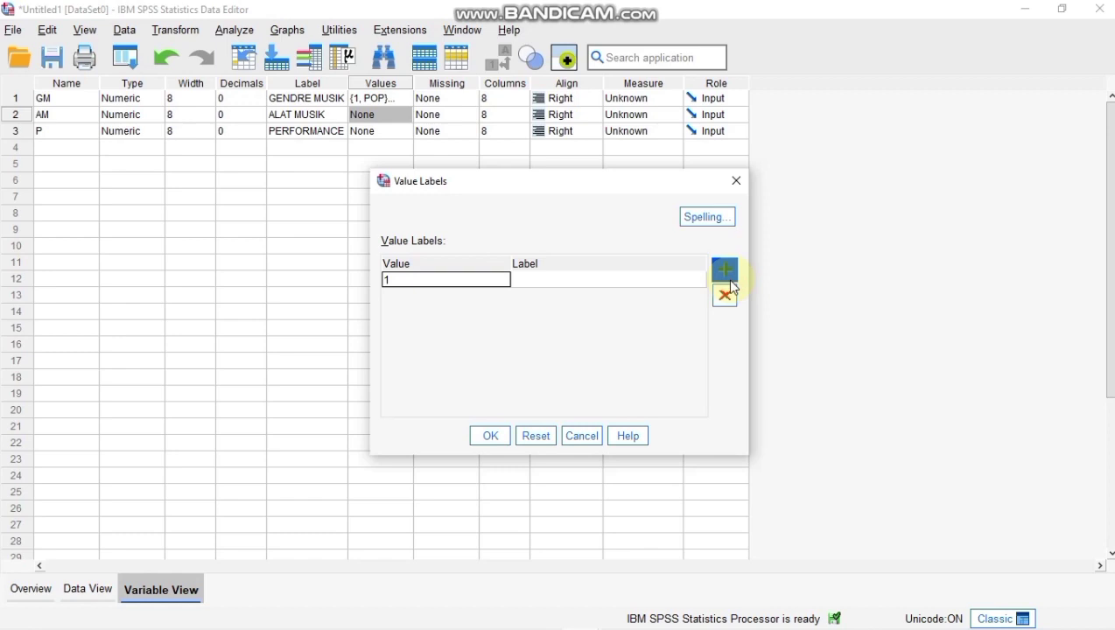
key("Tab")
type("GITAR")
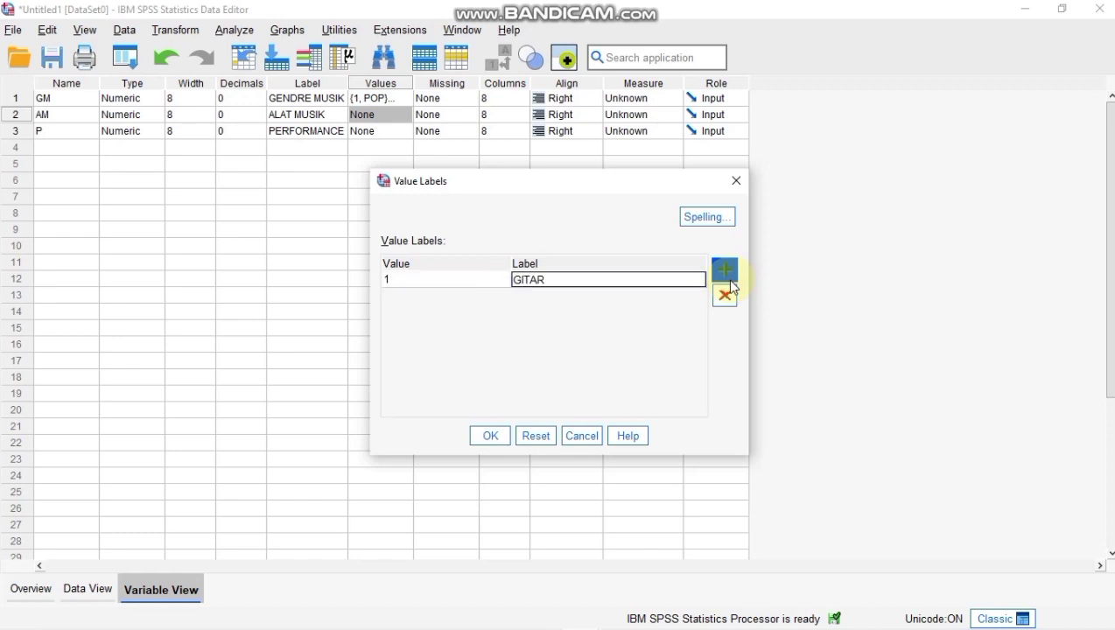
- Add the labels DRUM for value 2 and PIANO for value 3, and apply the AM value labels
left_click(734, 282)
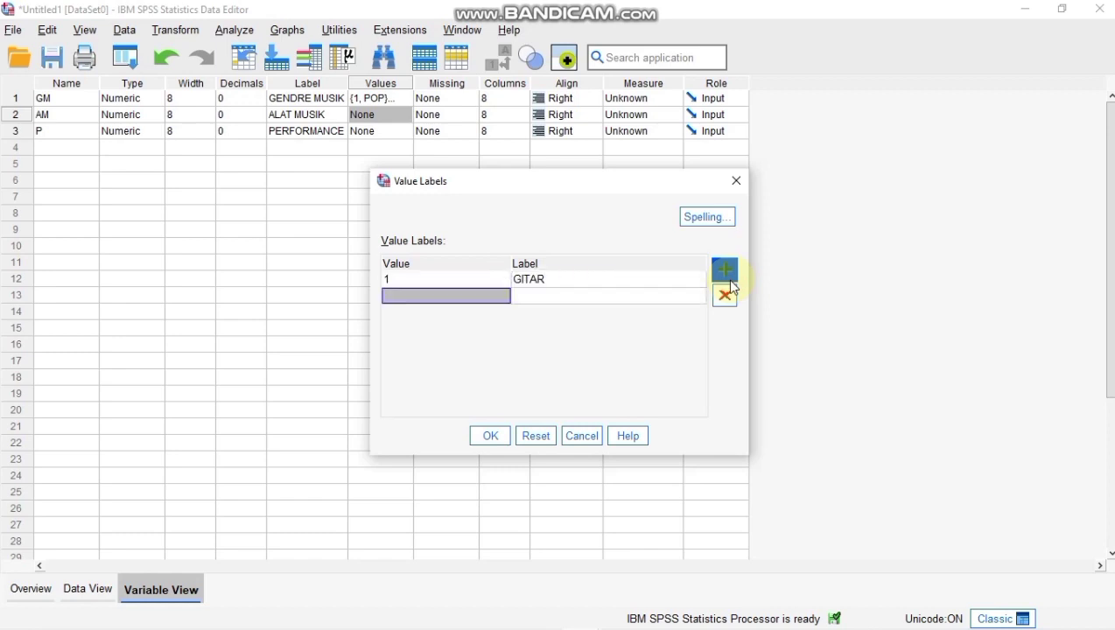
type("2")
key("Tab")
type("DRUM")
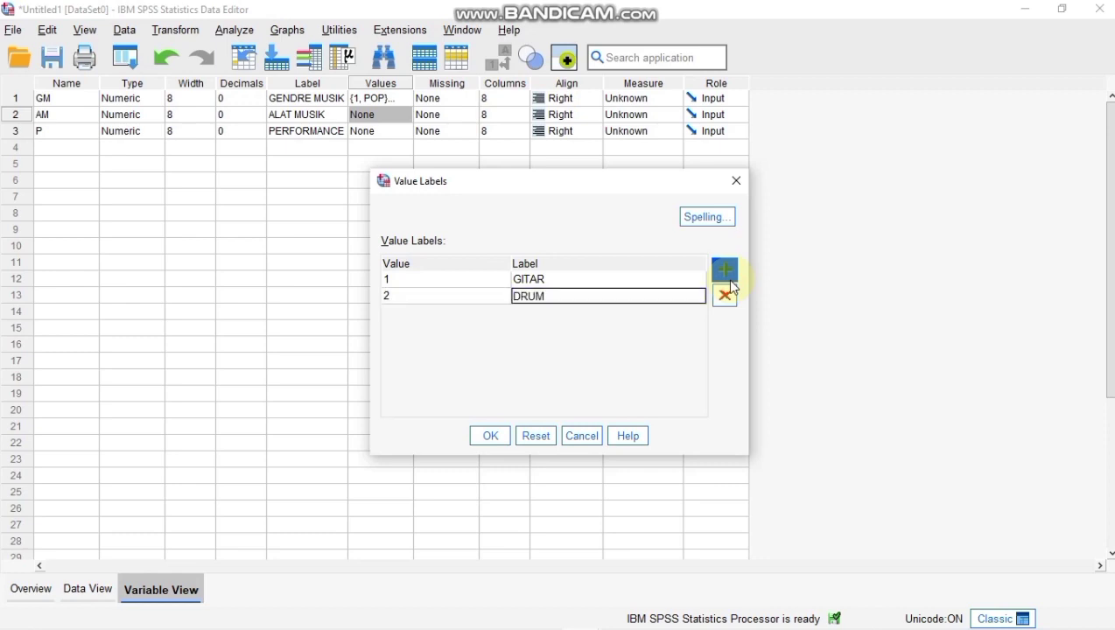
left_click(735, 288)
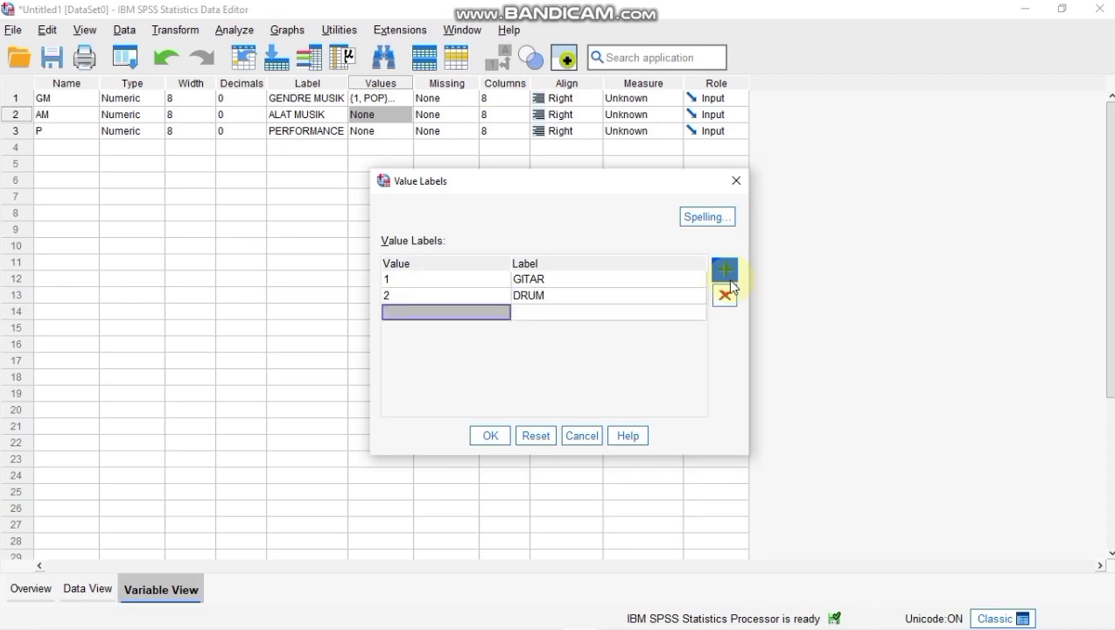
type("3")
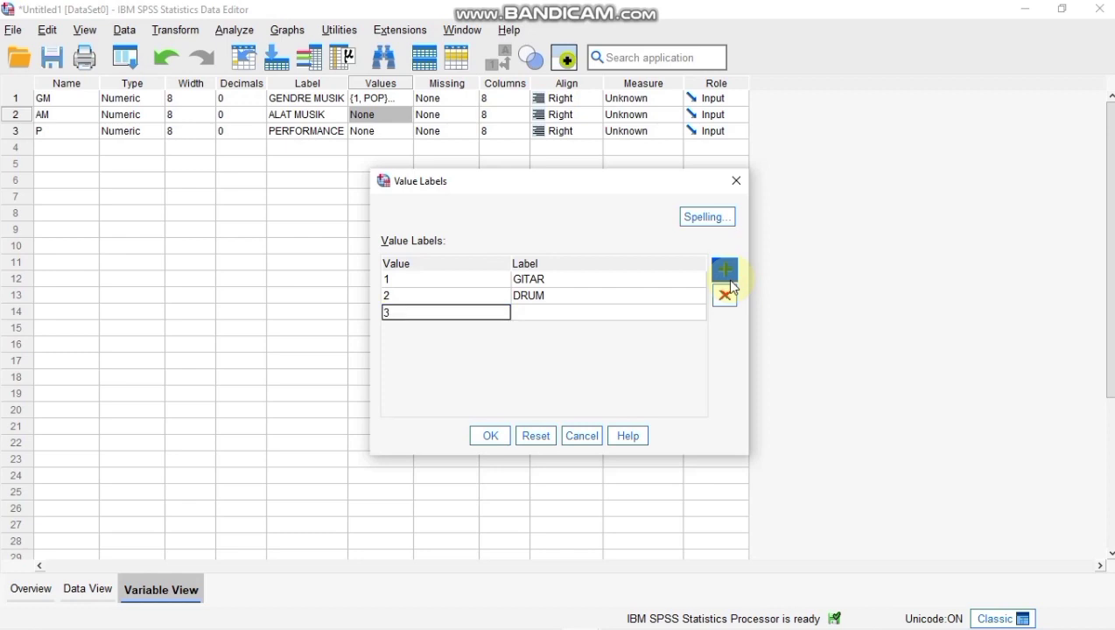
key("Tab")
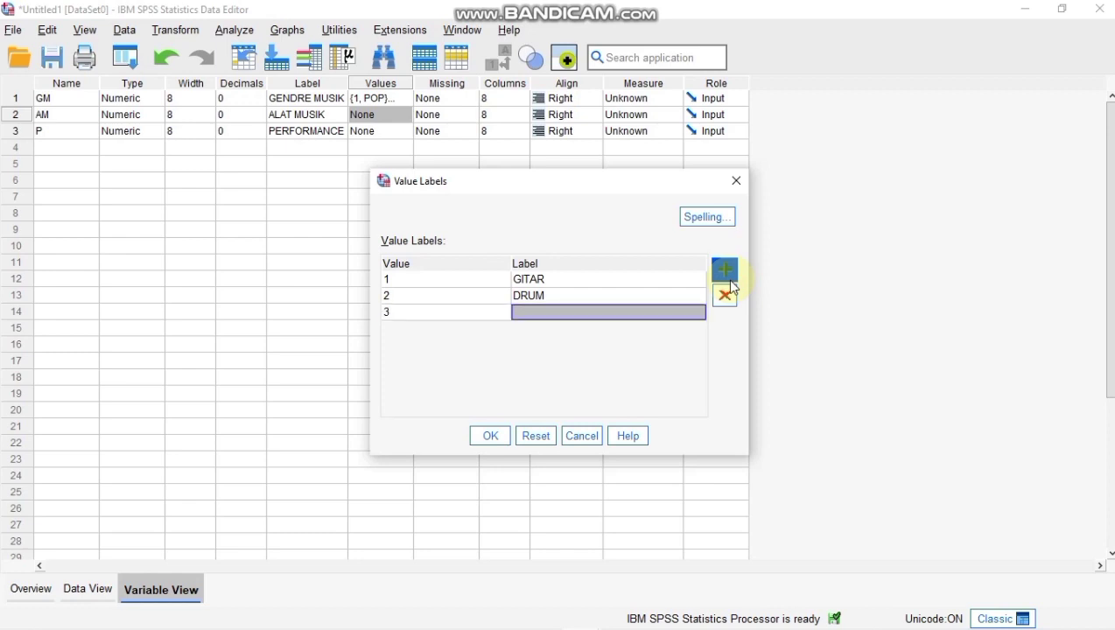
type("PIANO")
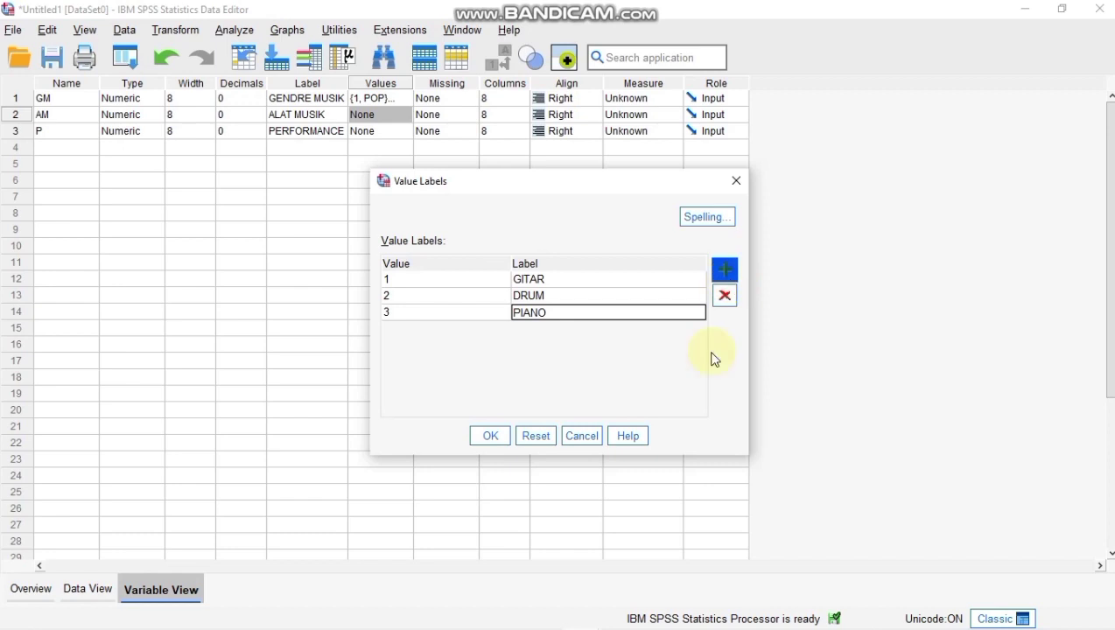
left_click(488, 437)
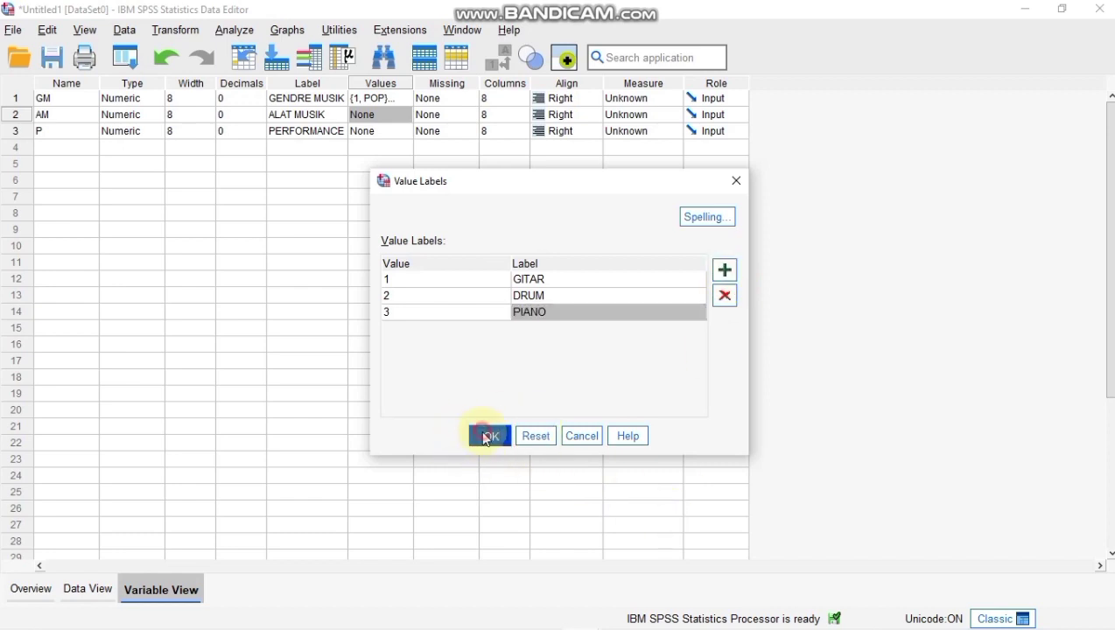
- Open the value labels of the P variable and assign the label GRUP to value 1
left_click(385, 131)
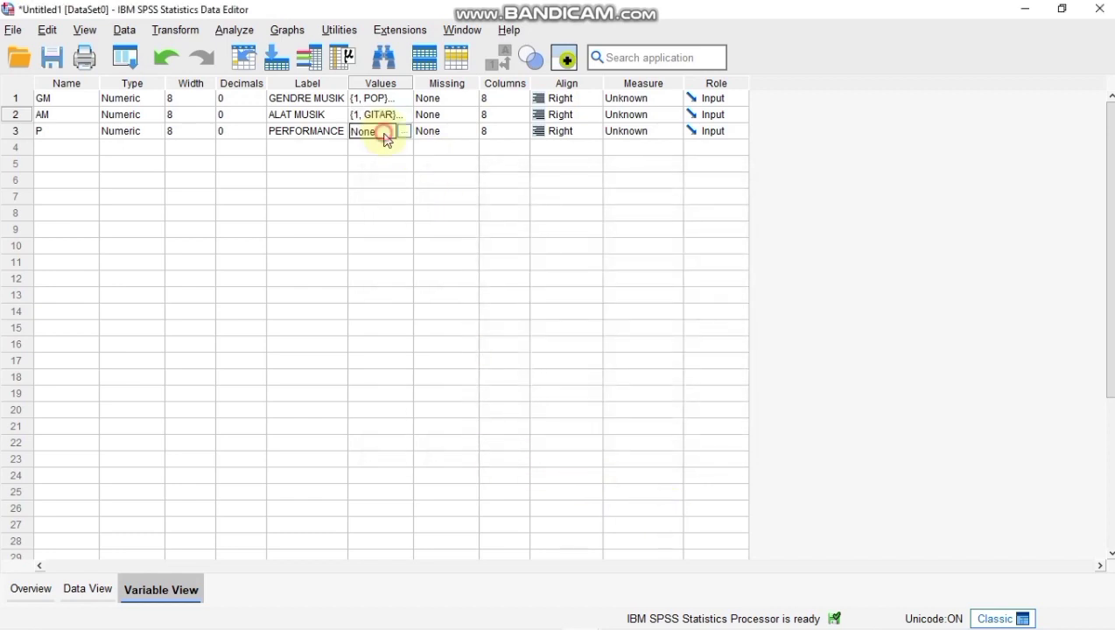
left_click(405, 132)
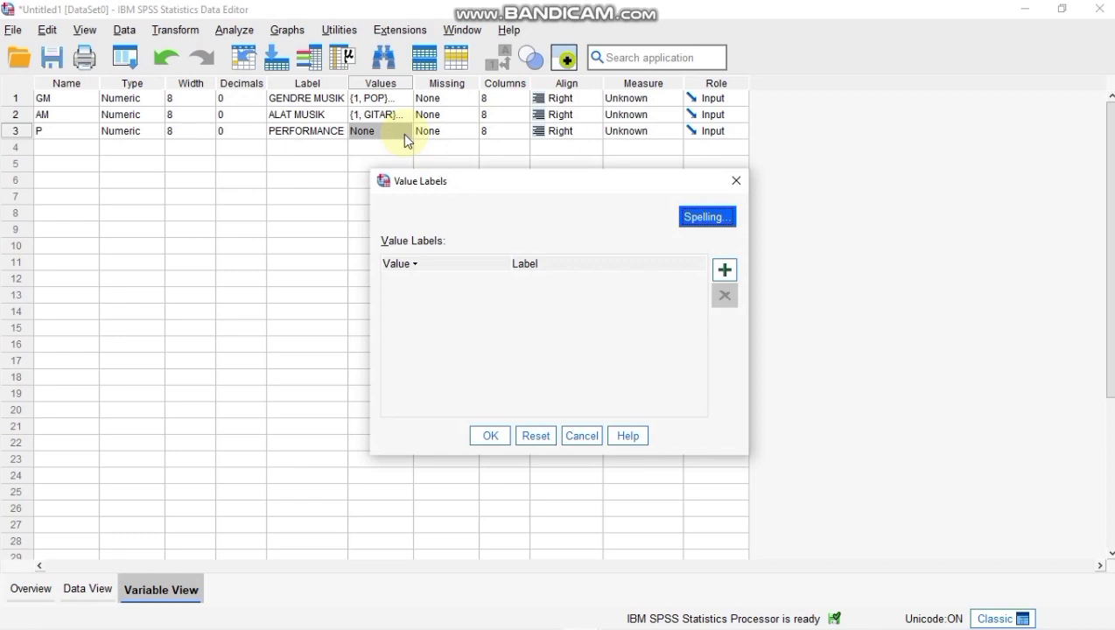
left_click(735, 275)
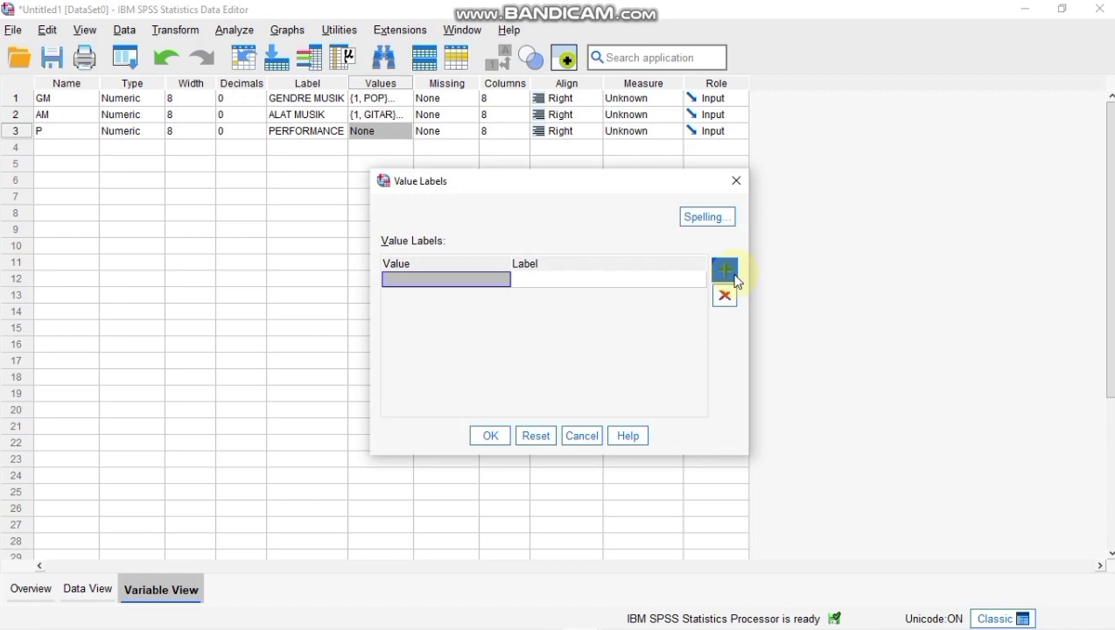
type("1")
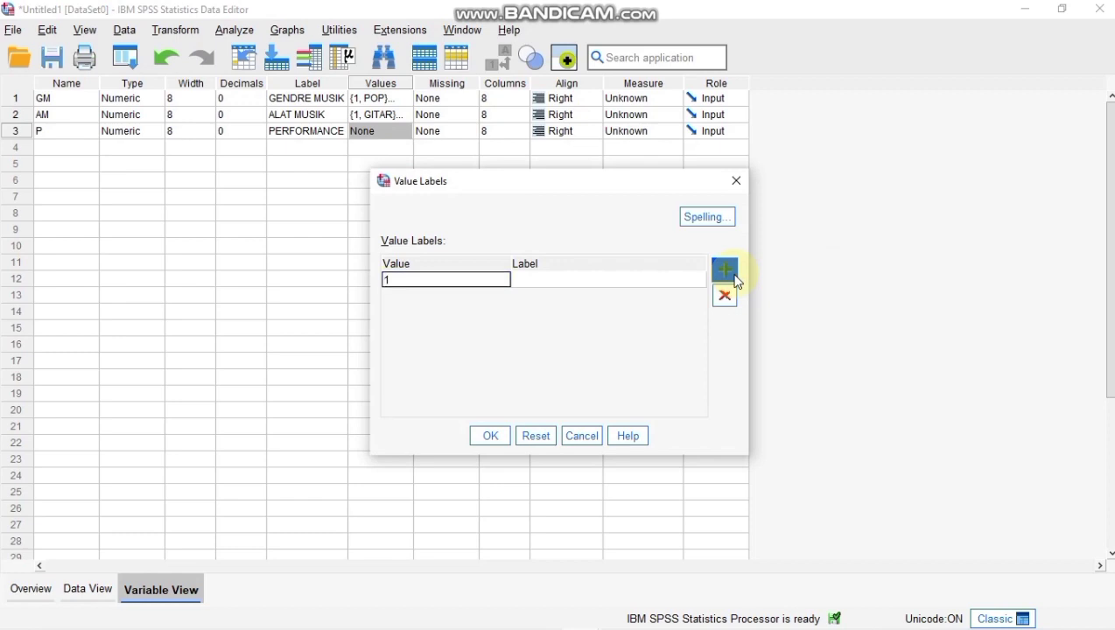
key("Tab")
type("GRUP")
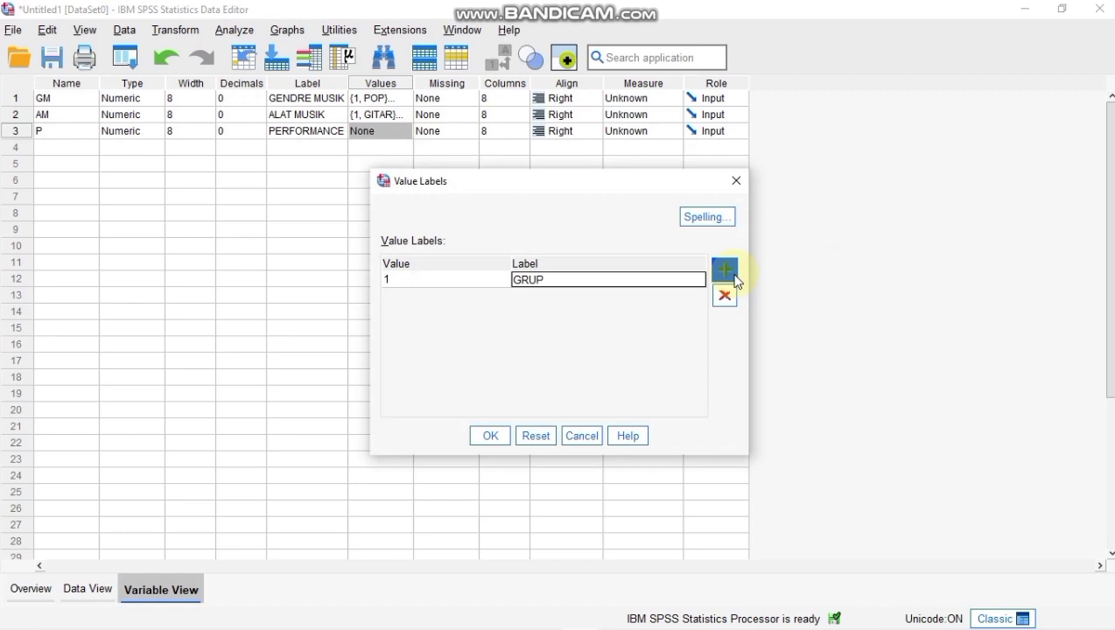
- Add the labels DUO for value 2 and SOLO for value 3, and apply the P value labels
left_click(739, 282)
type("2")
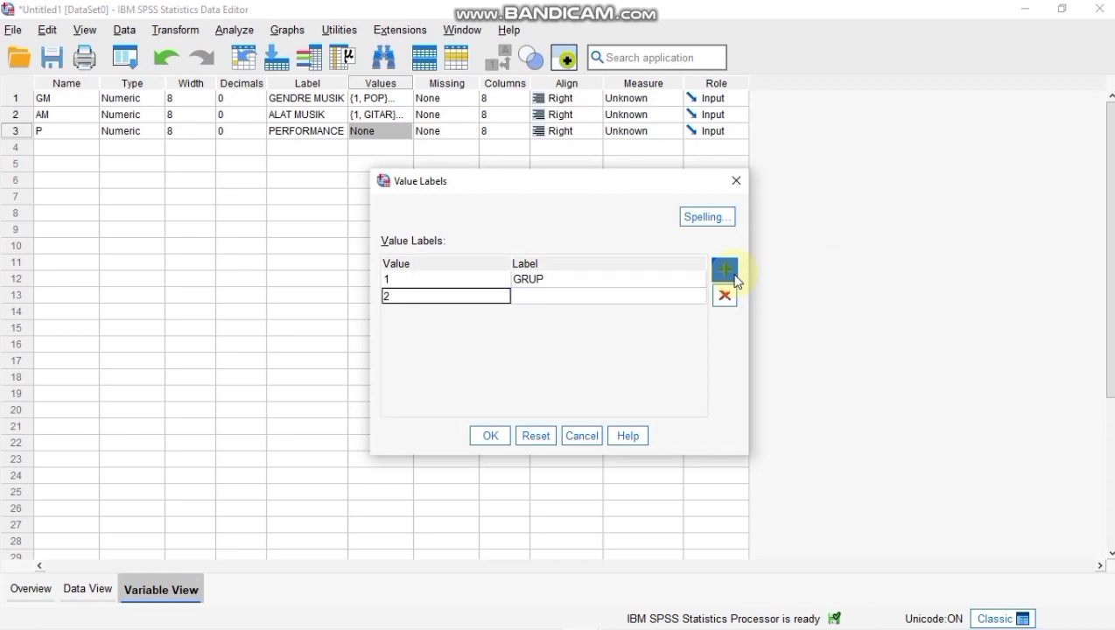
key("Tab")
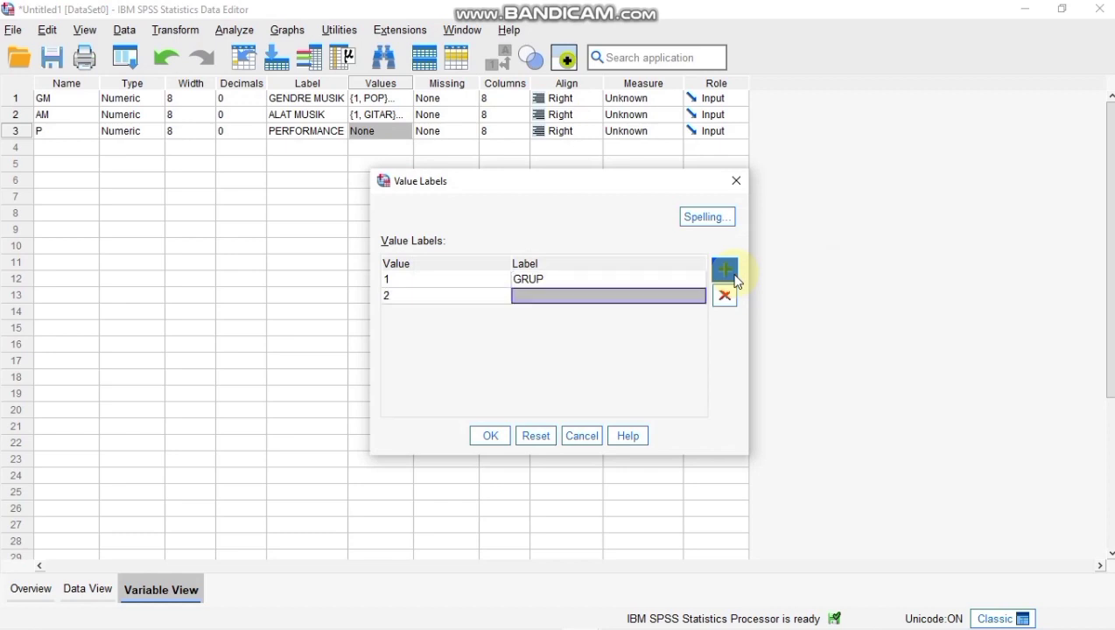
type("DUO")
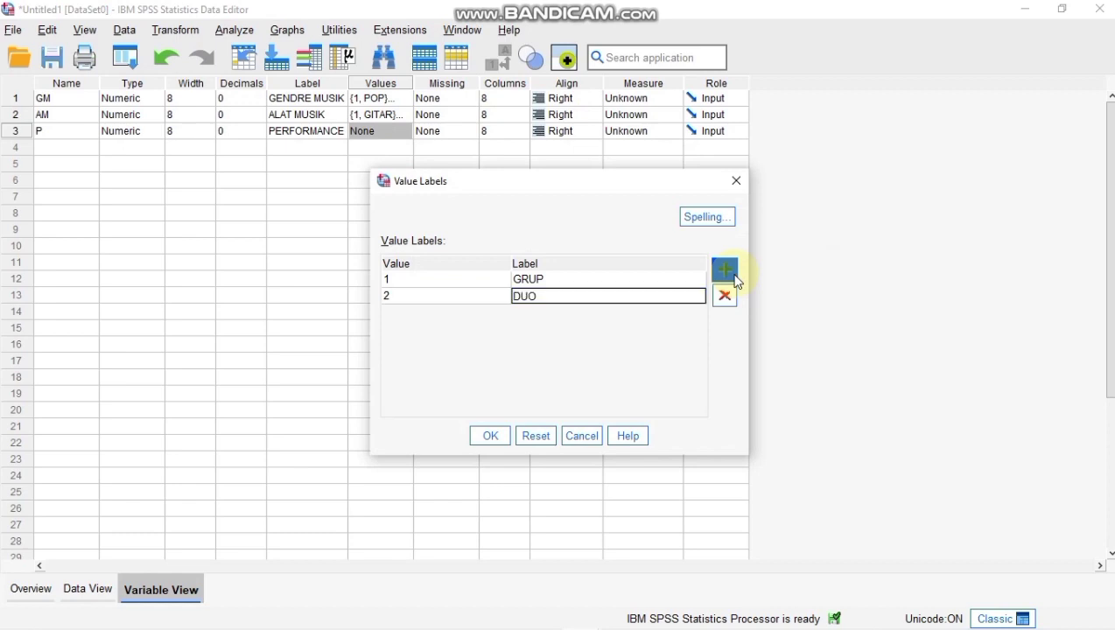
left_click(738, 282)
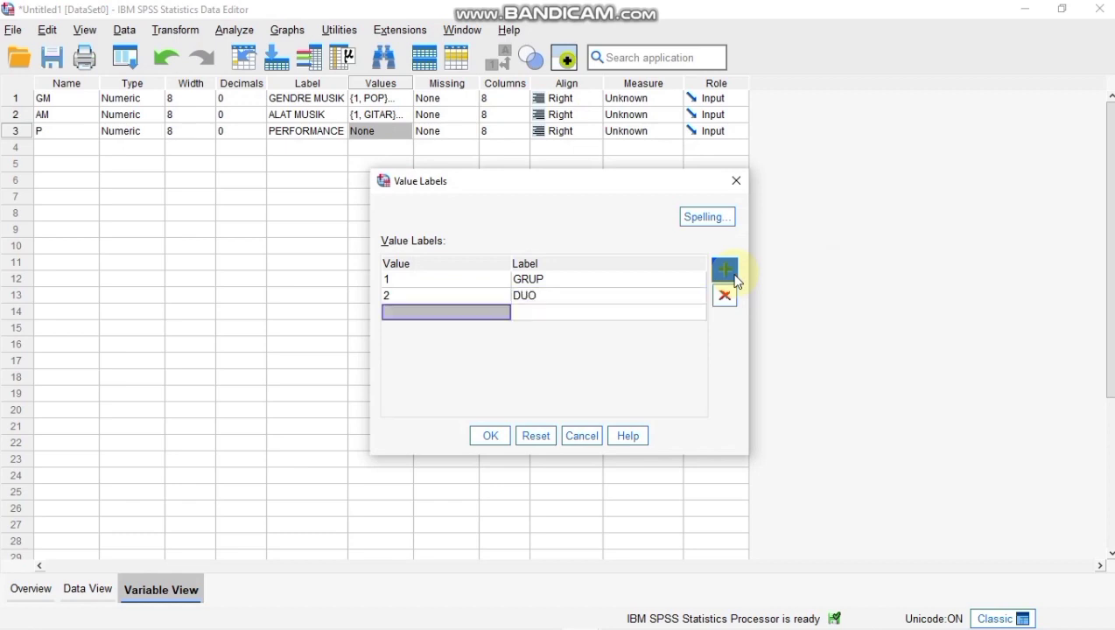
type("3")
key("Tab")
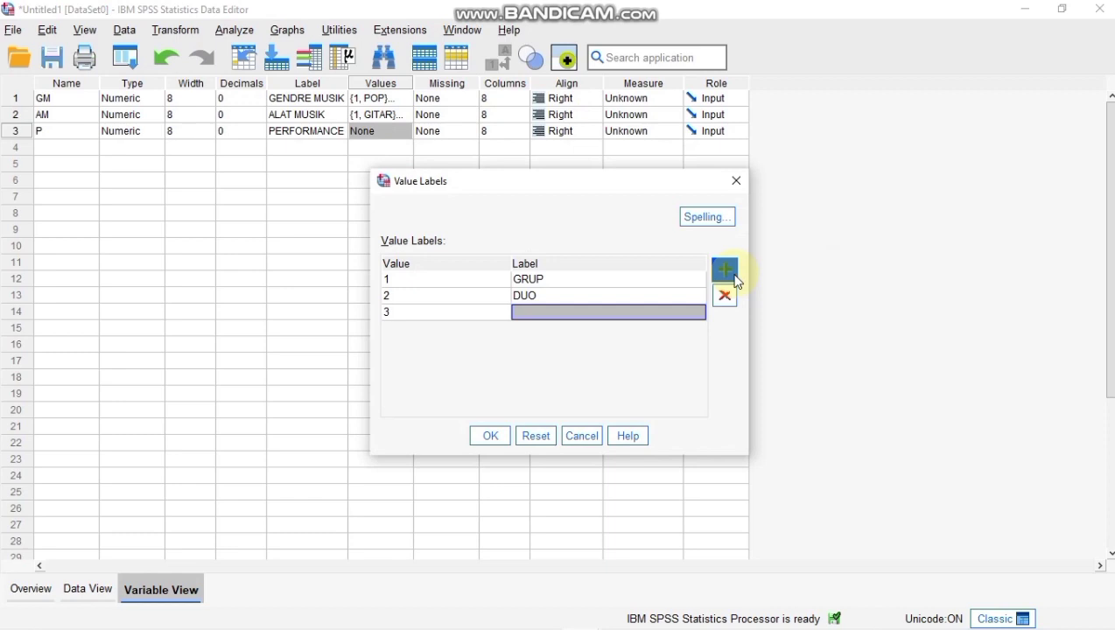
type("SOLO")
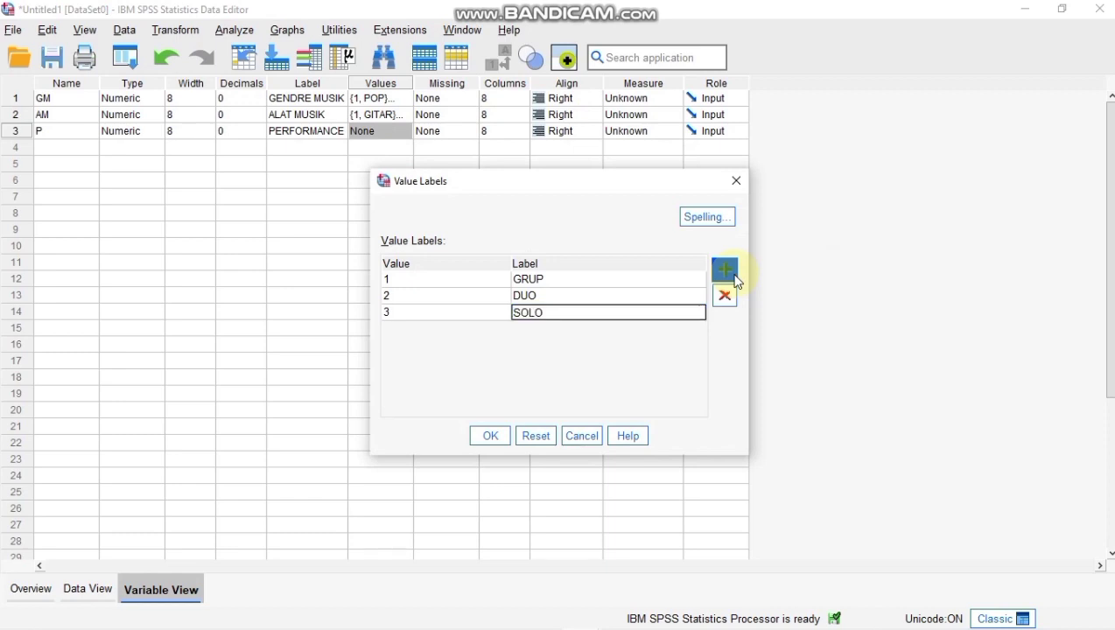
left_click(497, 437)
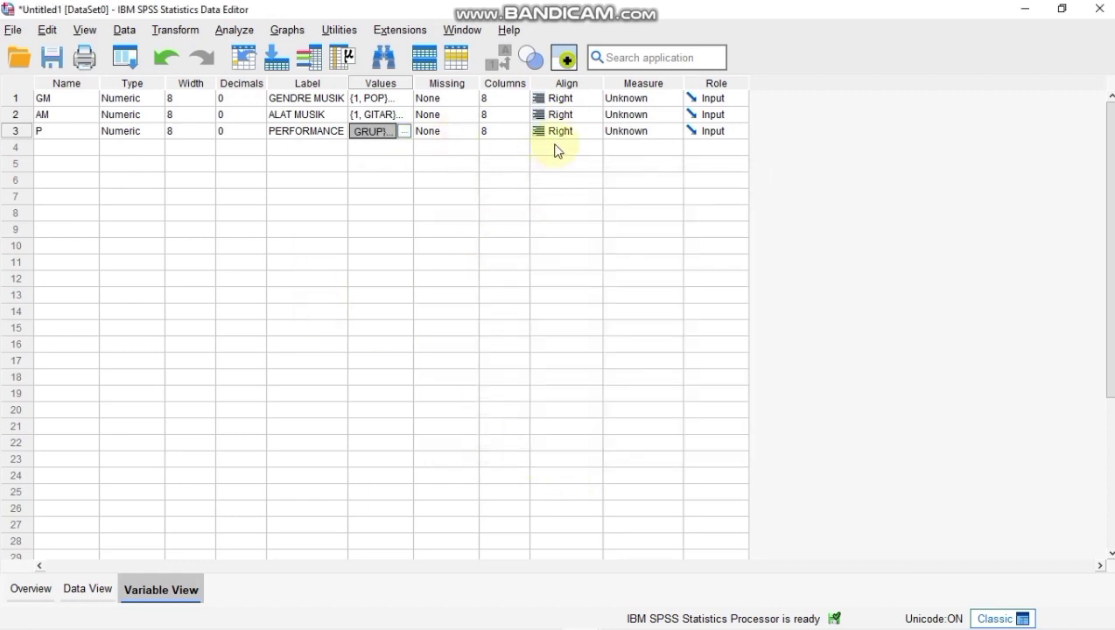
- Set the alignment of the GM, AM and P variables to Center
left_click(576, 105)
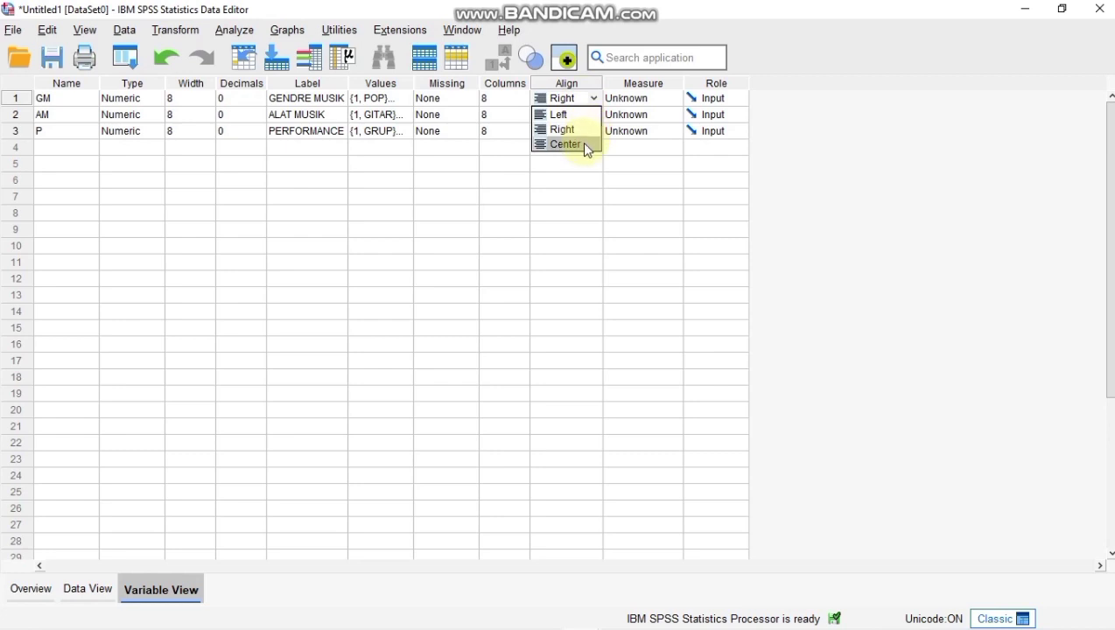
left_click(588, 145)
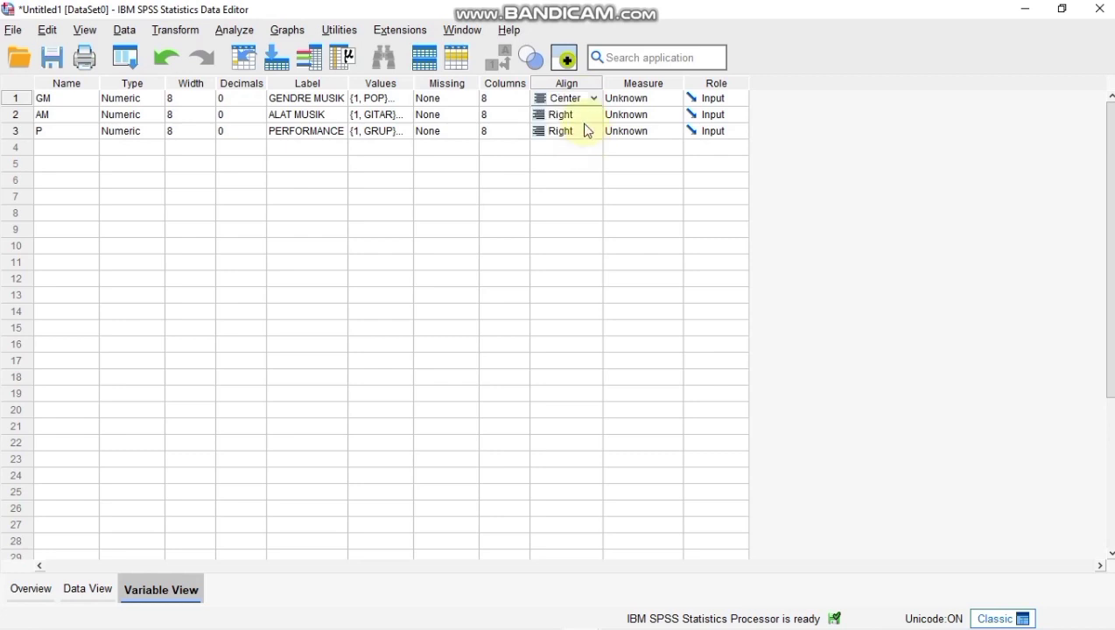
left_click(587, 119)
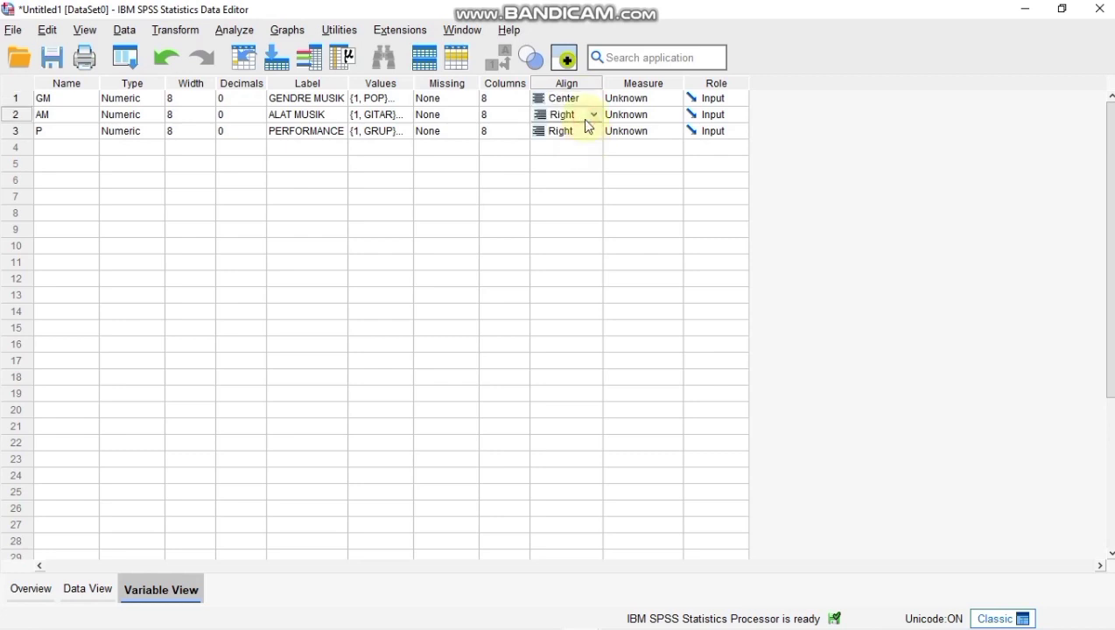
left_click(592, 114)
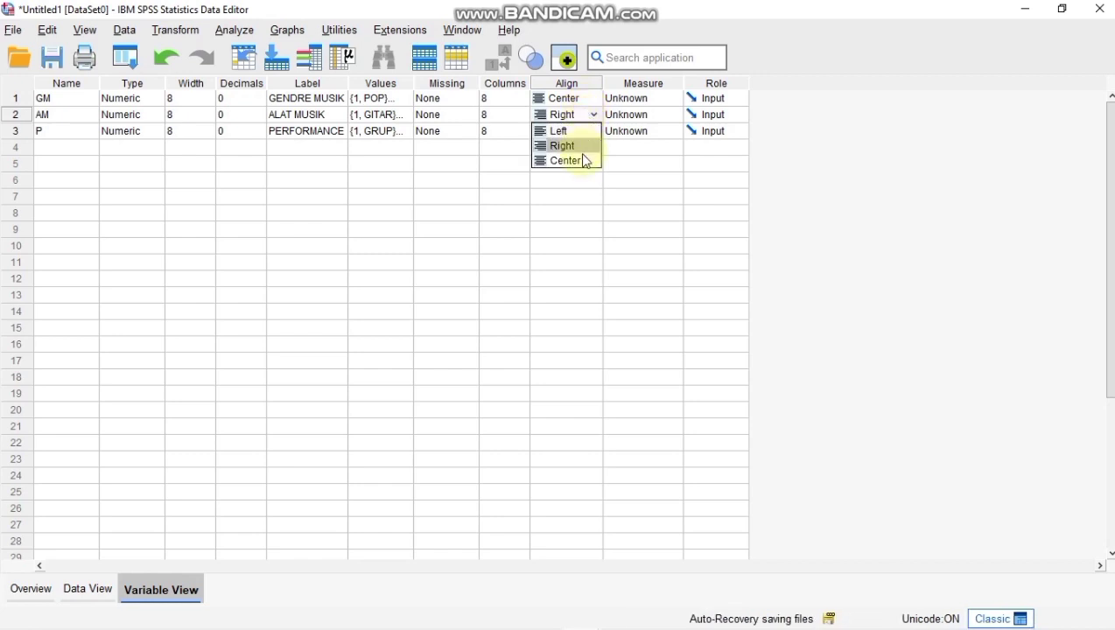
left_click(587, 161)
left_click(588, 137)
left_click(588, 130)
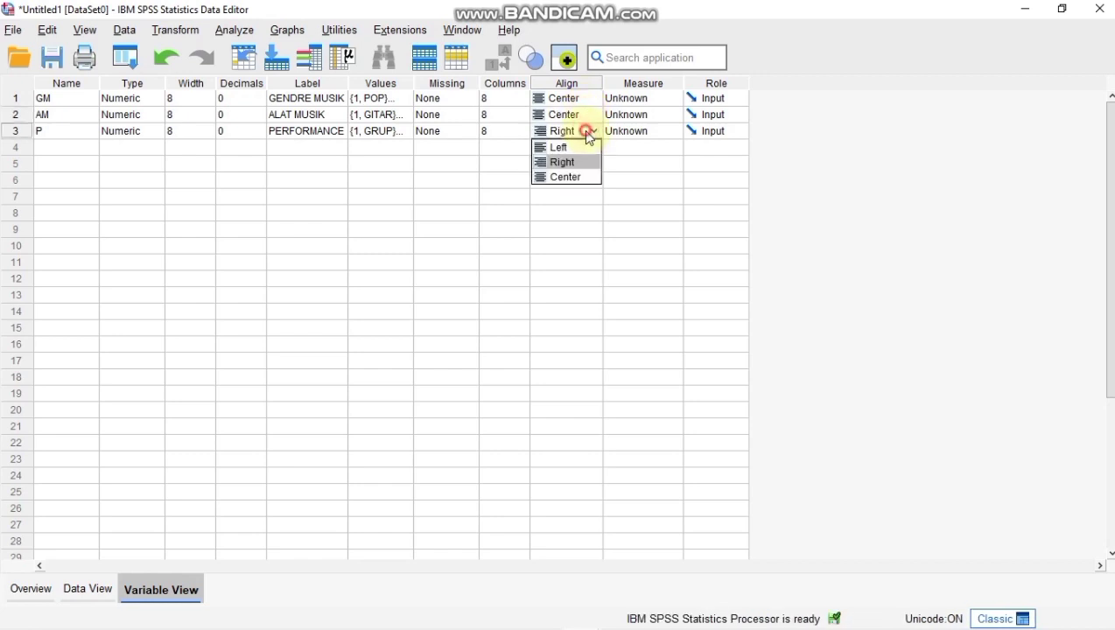
left_click(587, 176)
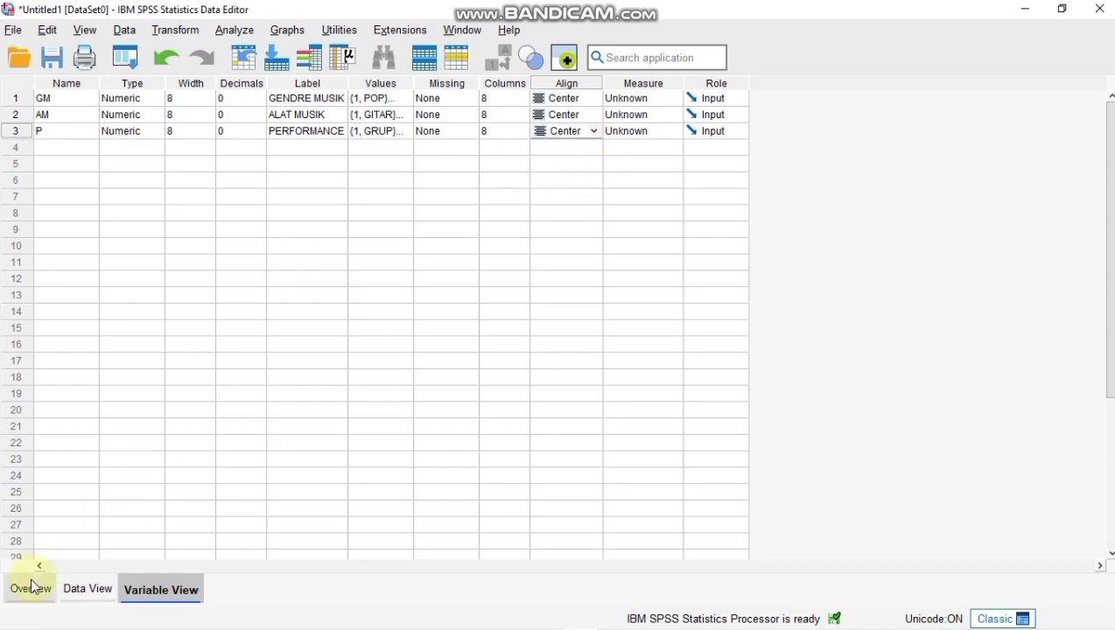
- Show the data grid for entering cases and select the empty GM column
left_click(75, 591)
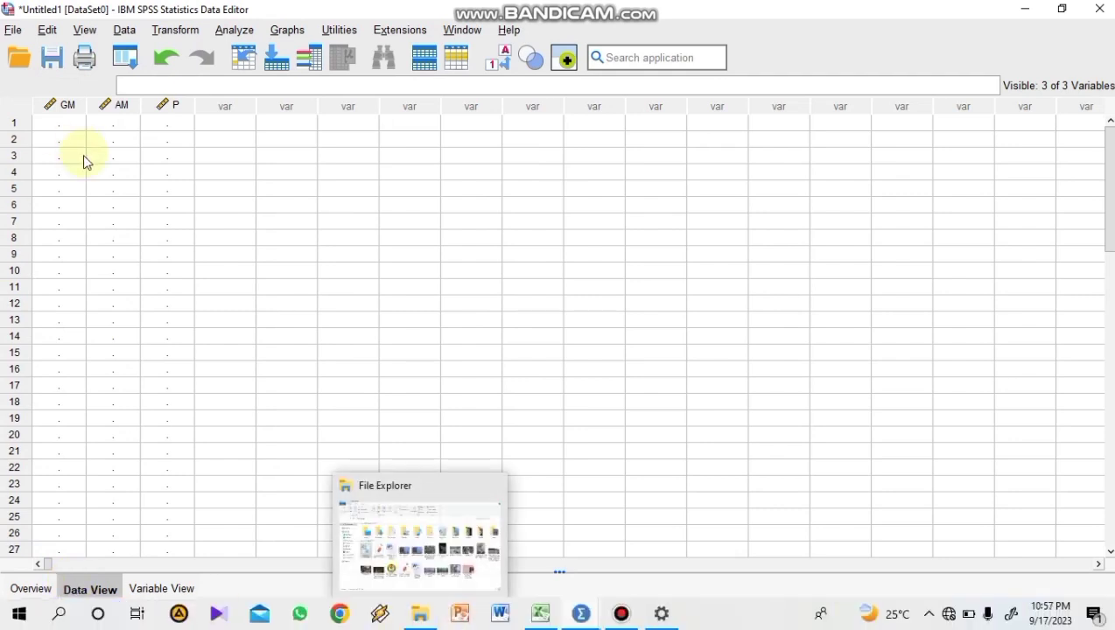
left_click(63, 104)
left_click(94, 104)
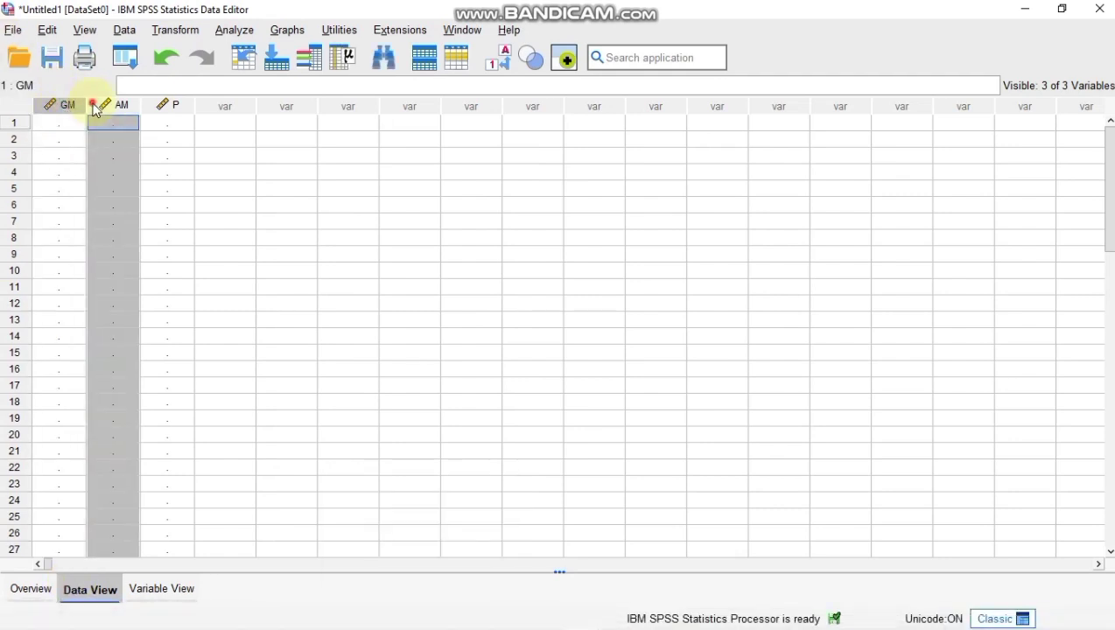
left_click(166, 104)
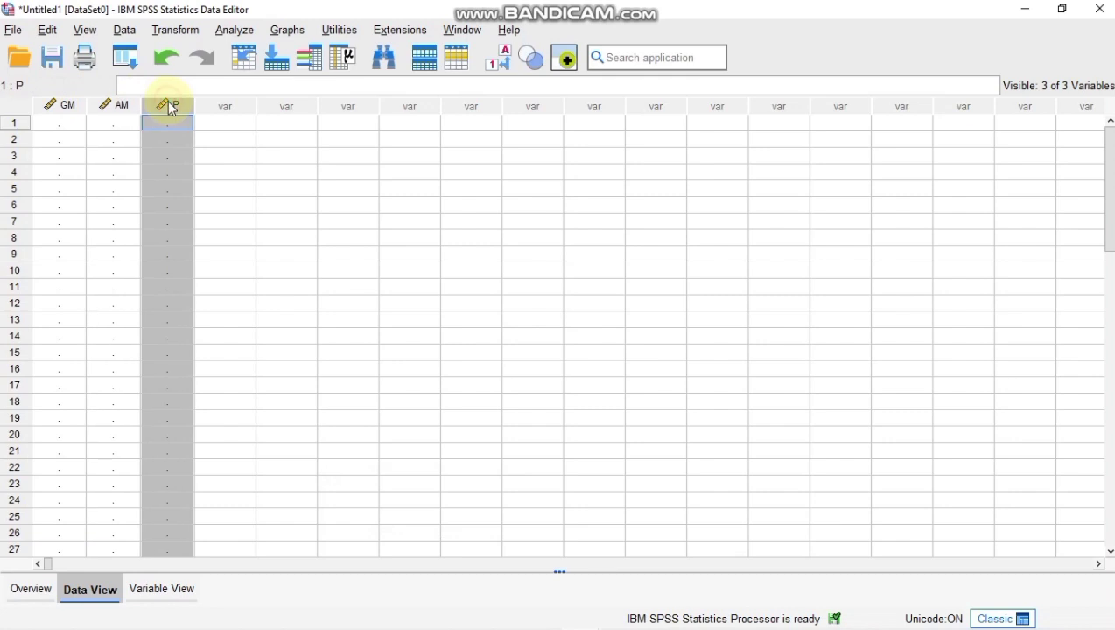
left_click(58, 106)
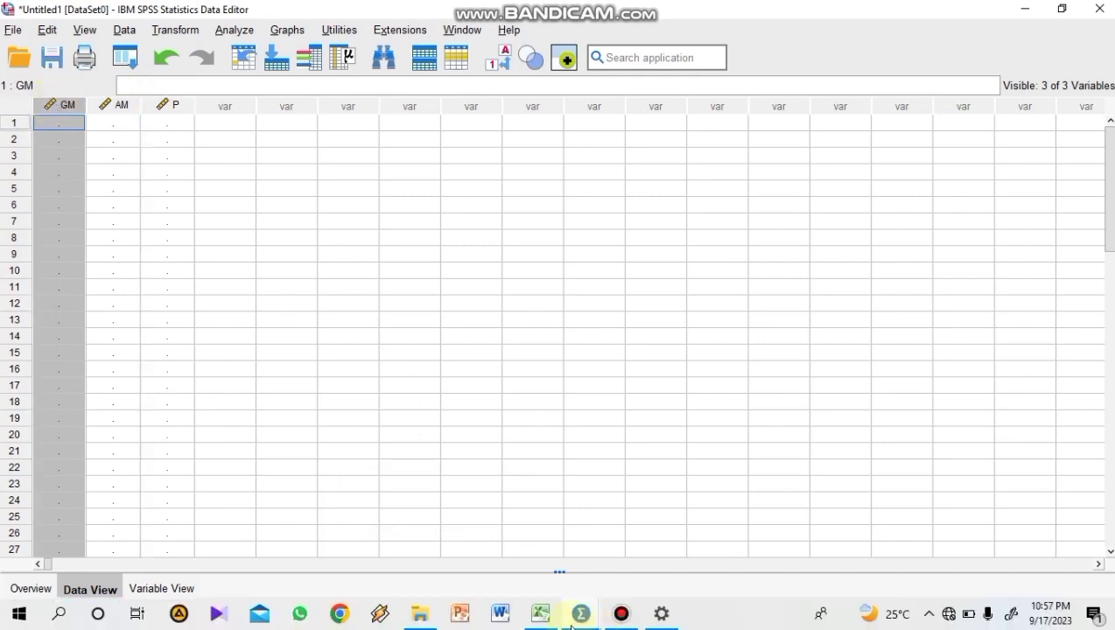
- Switch to the Excel table and copy the music genre codes for all 50 cases, cells C3 to C52
left_click(541, 614)
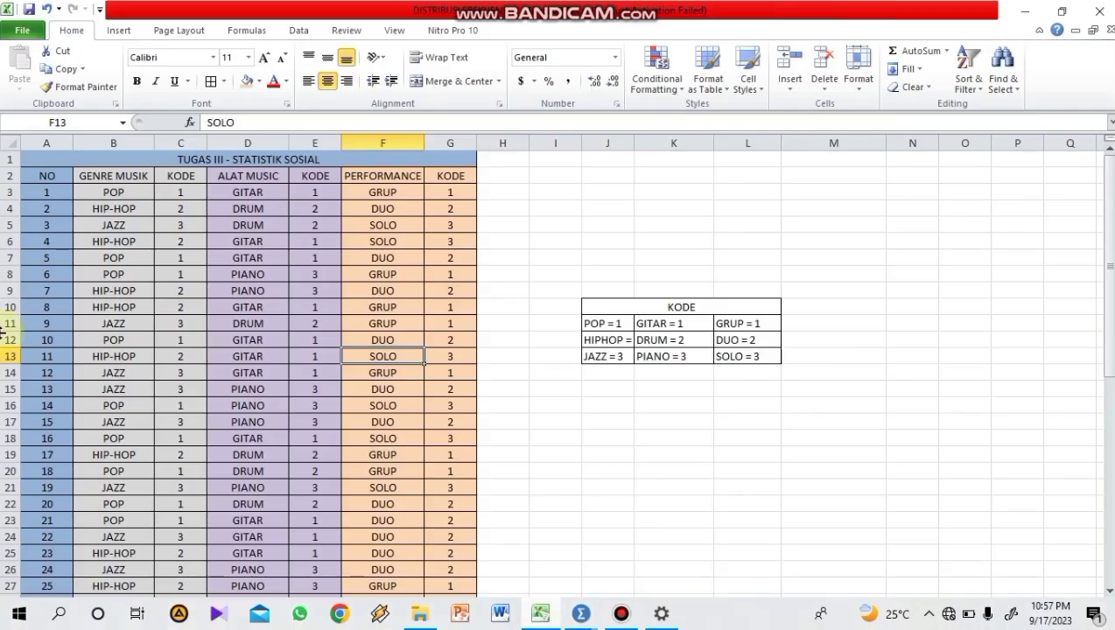
left_click(181, 194)
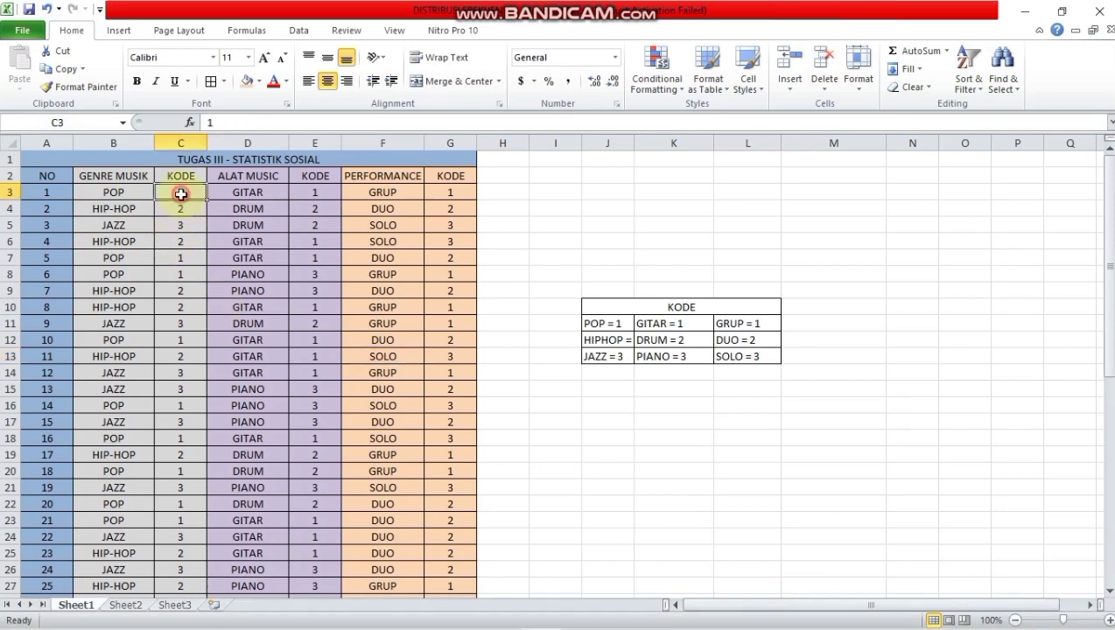
left_click_drag(181, 194, 206, 409)
right_click(180, 195)
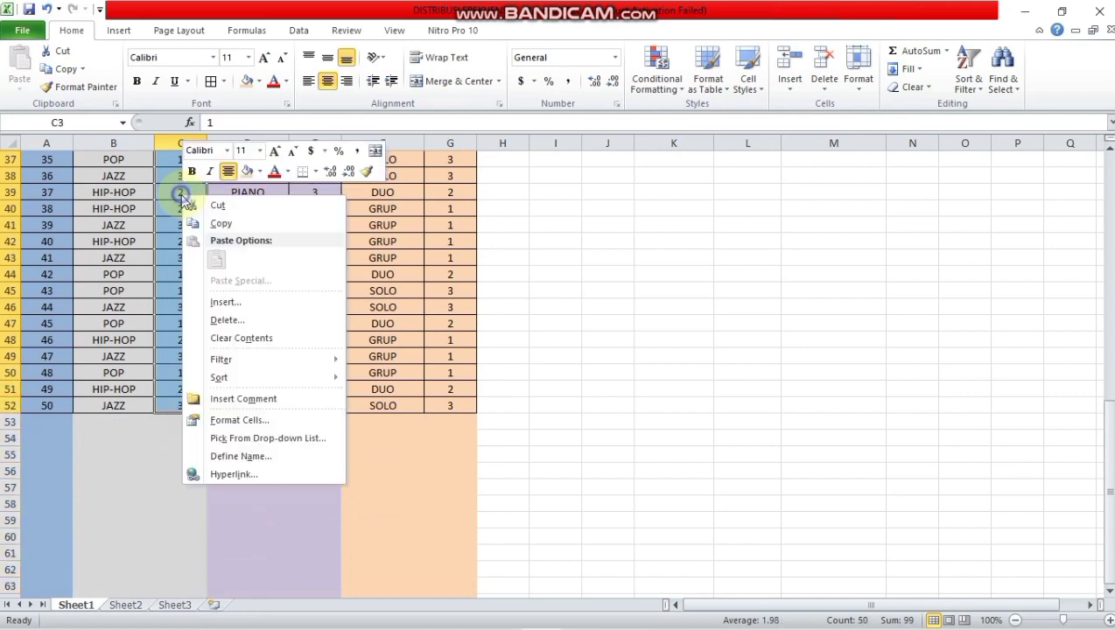
left_click(230, 225)
scroll(231, 224, "up", 12)
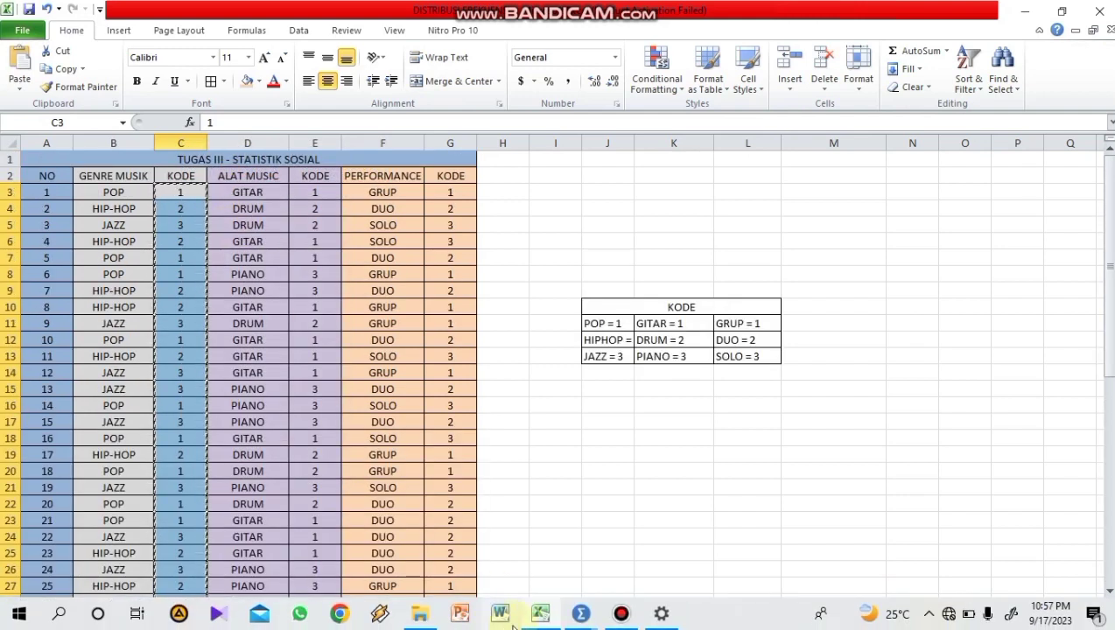
- Return to the SPSS data grid and paste the copied genre codes into the GM column from case 1
mouse_move(582, 615)
left_click(527, 567)
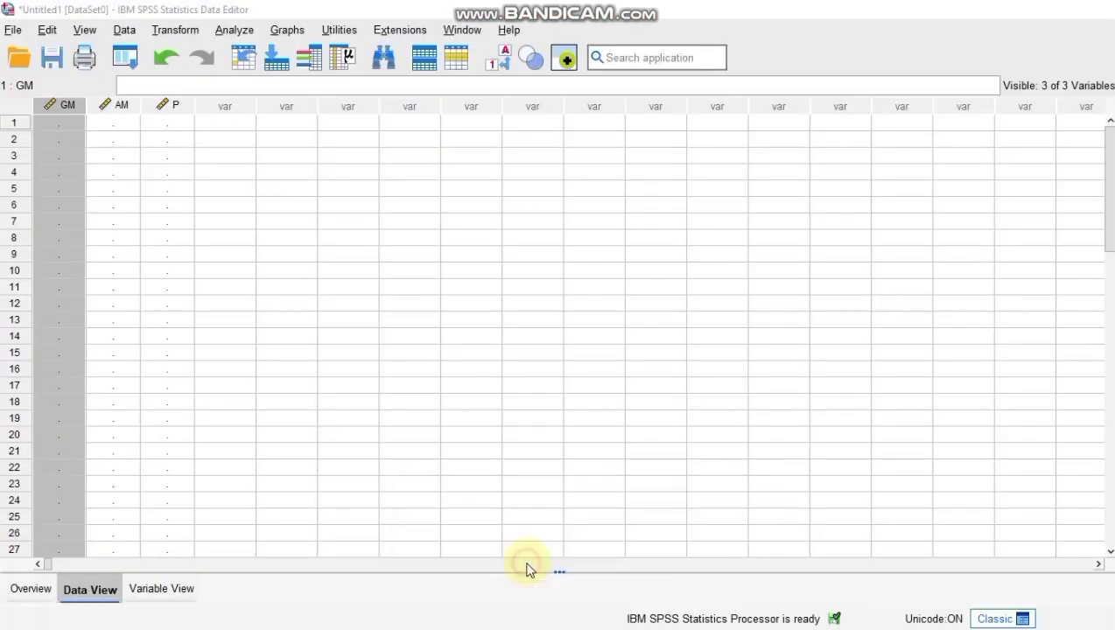
right_click(57, 112)
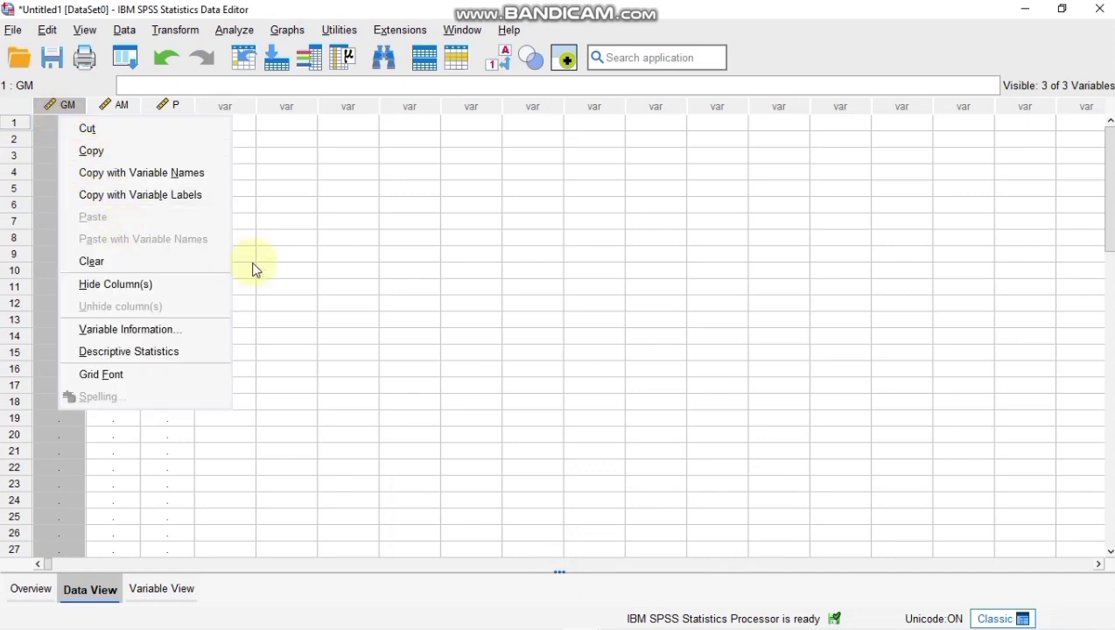
left_click(293, 272)
left_click(74, 127)
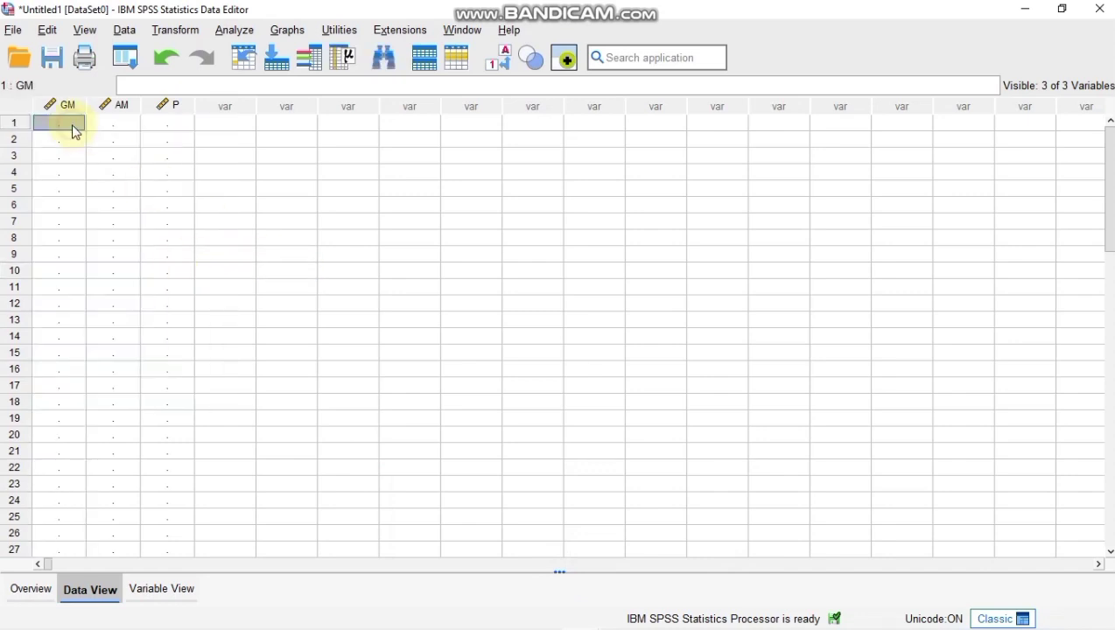
right_click(76, 132)
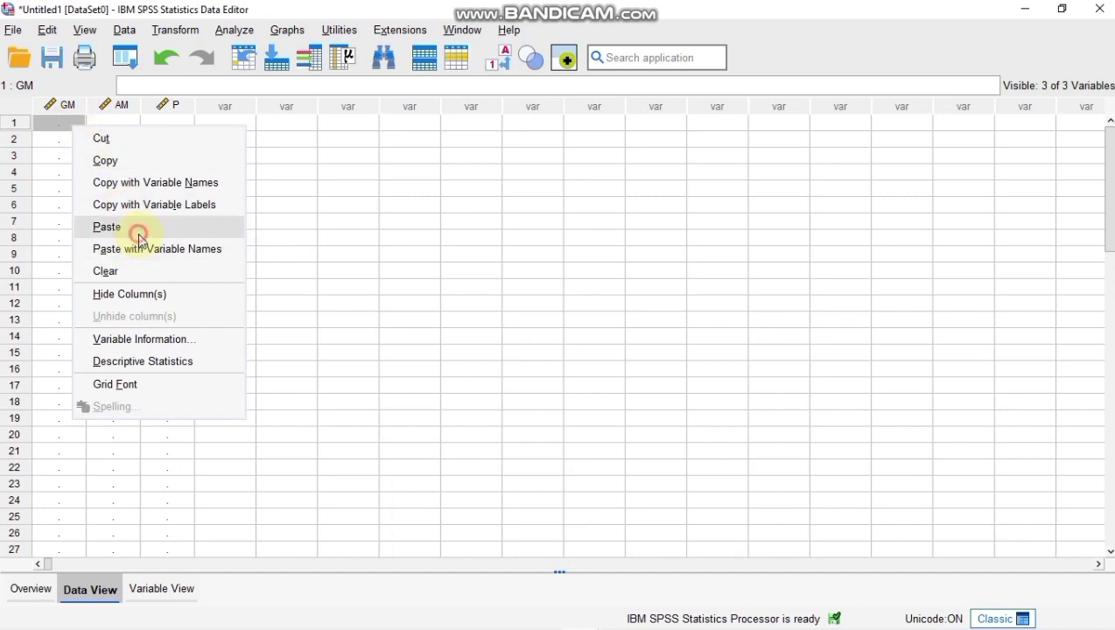
left_click(137, 231)
- Switch to the Excel table and copy the instrument codes for all 50 cases, cells E3 to E52
mouse_move(552, 621)
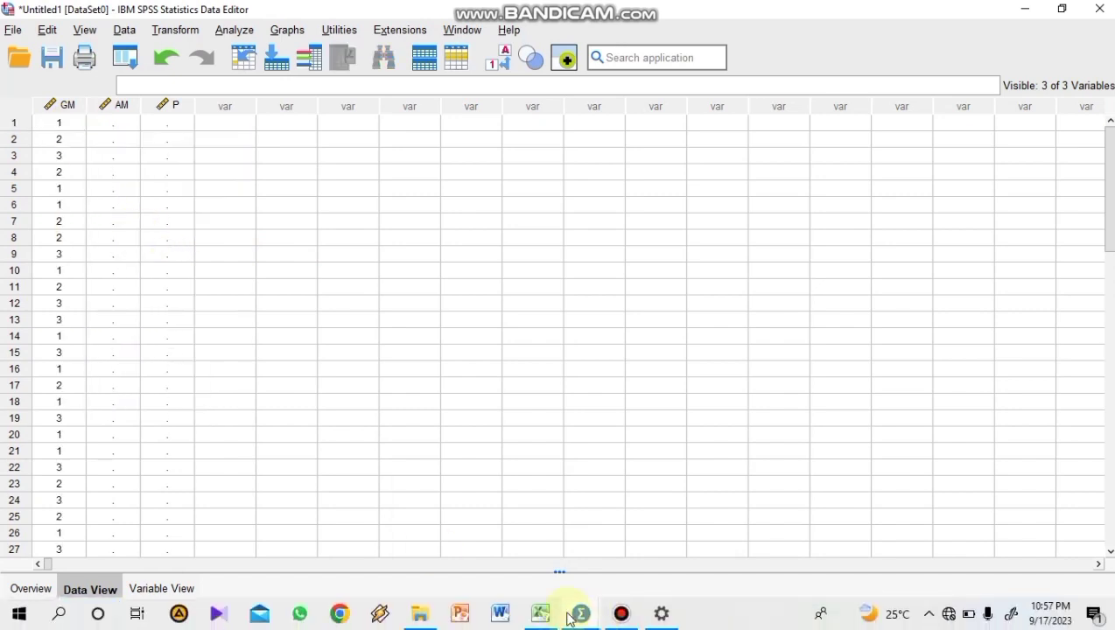
left_click(501, 541)
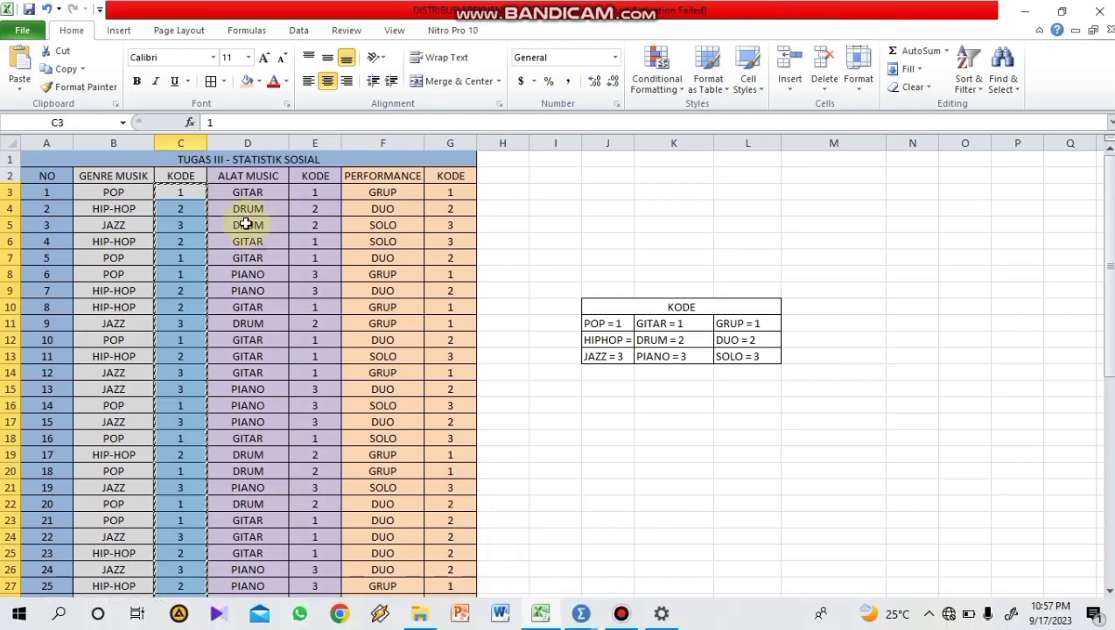
left_click_drag(295, 191, 317, 542)
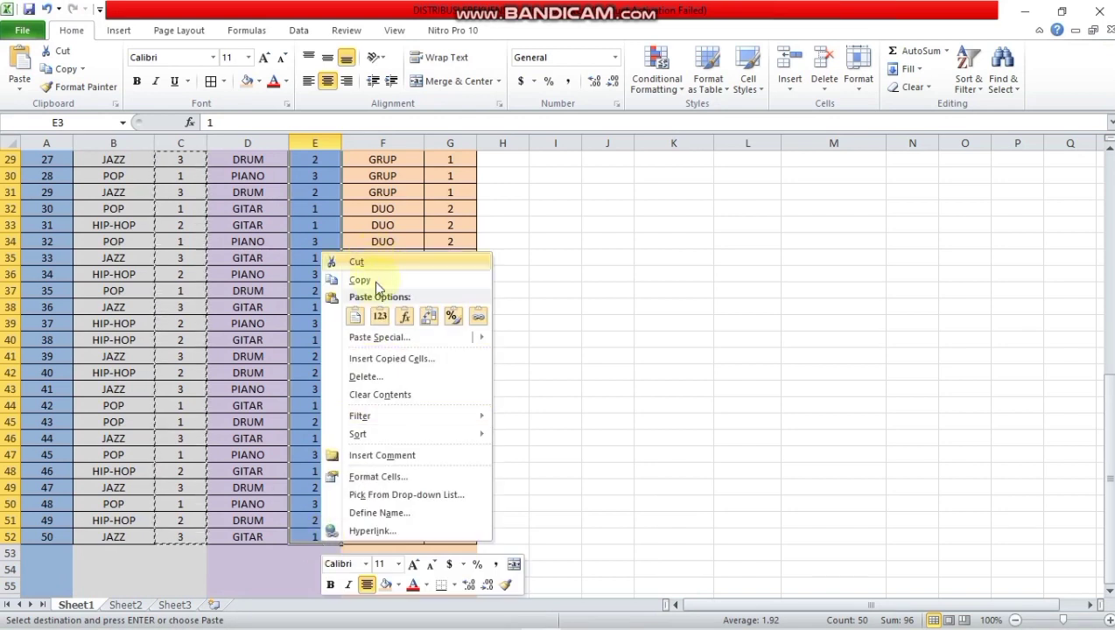
left_click(380, 289)
scroll(380, 290, "up", 9)
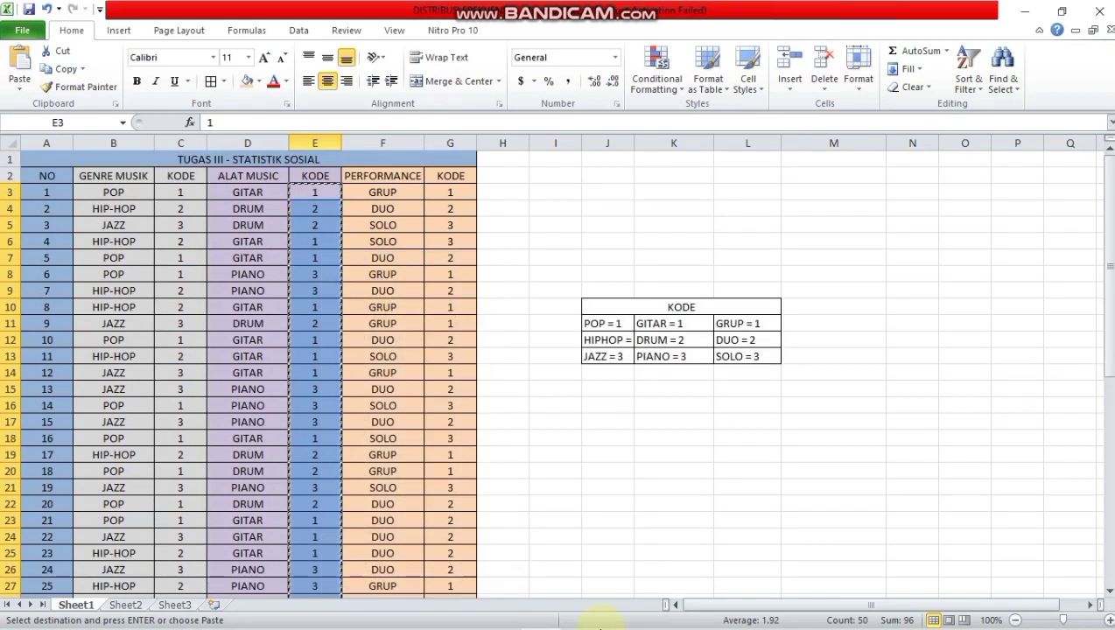
- Return to the SPSS data grid and paste the copied instrument codes into the AM column from case 1
mouse_move(567, 617)
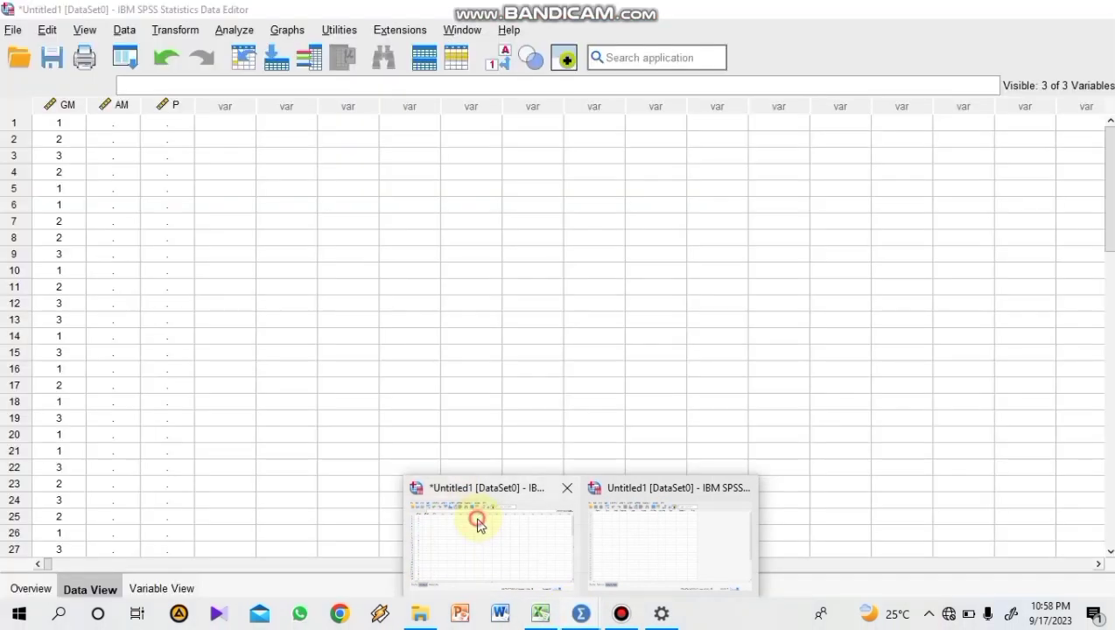
left_click(472, 514)
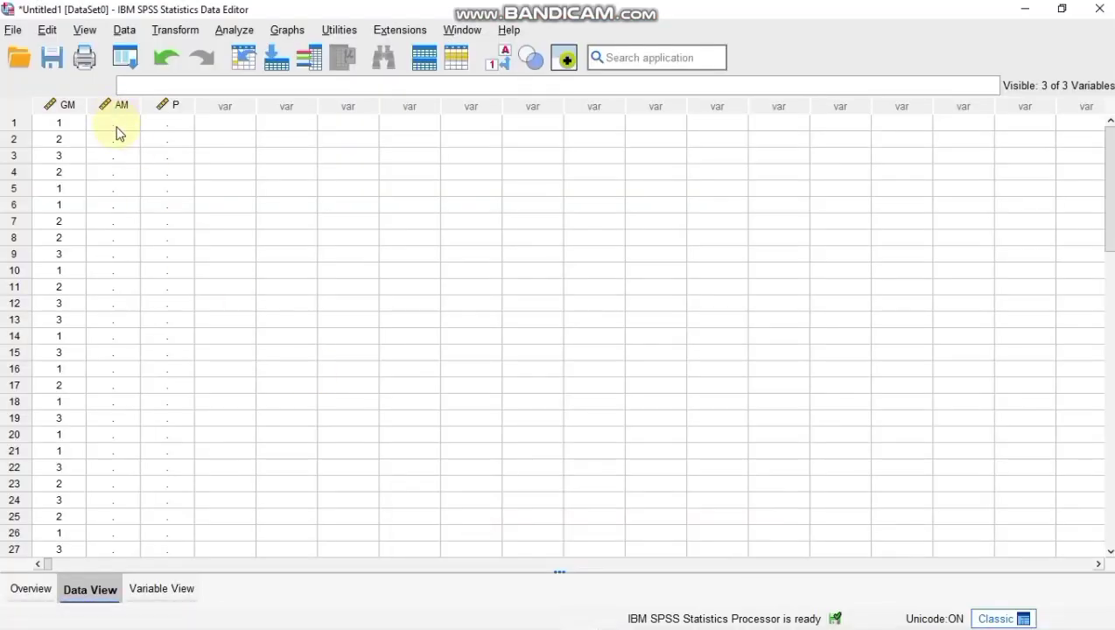
left_click(116, 125)
right_click(119, 131)
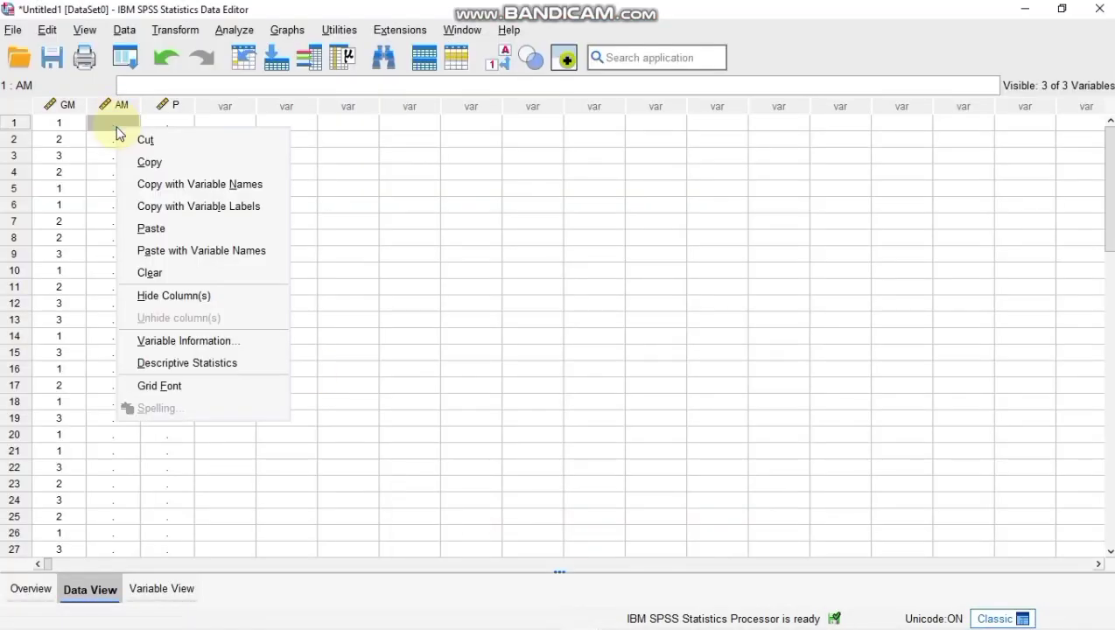
left_click(193, 231)
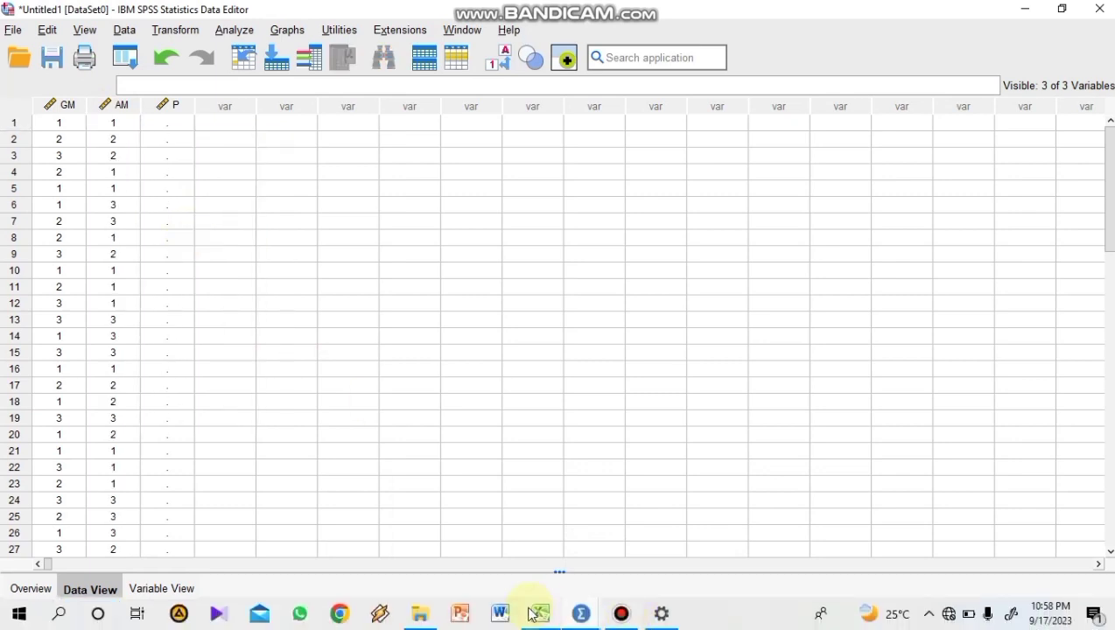
- Switch to the Excel table and copy the performance codes for all 50 cases, cells G3 to G52
mouse_move(537, 616)
left_click(514, 552)
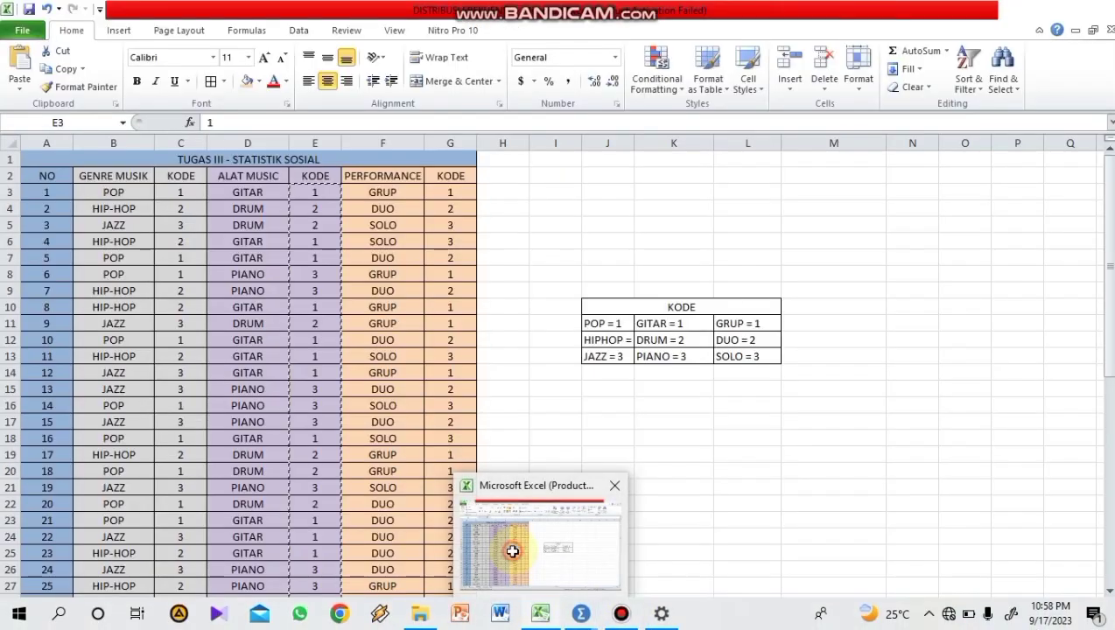
left_click_drag(448, 192, 455, 567)
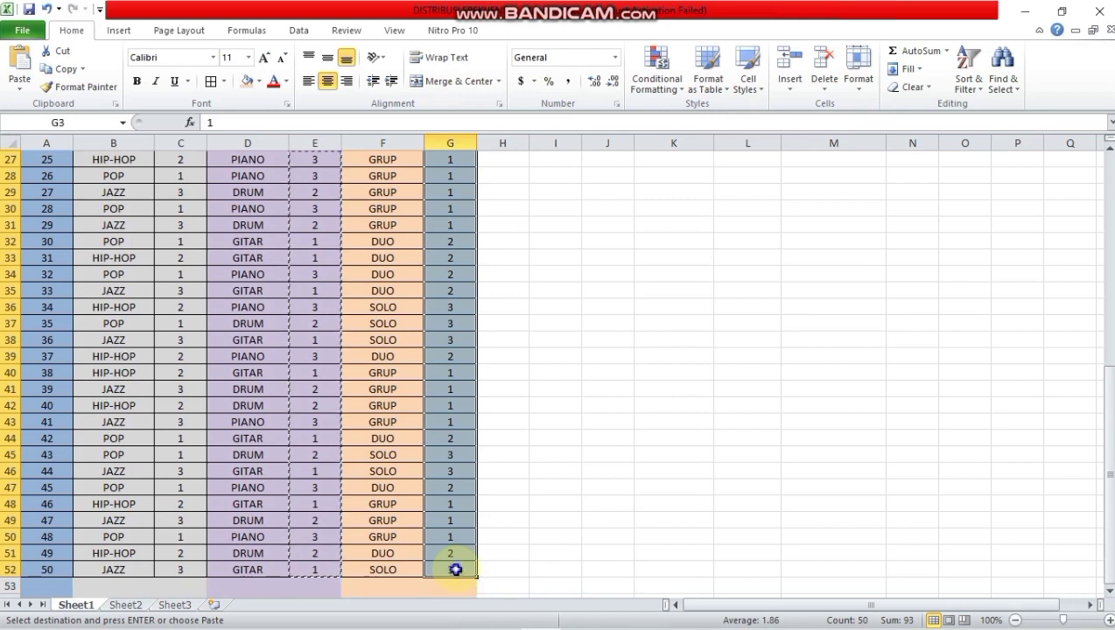
right_click(454, 568)
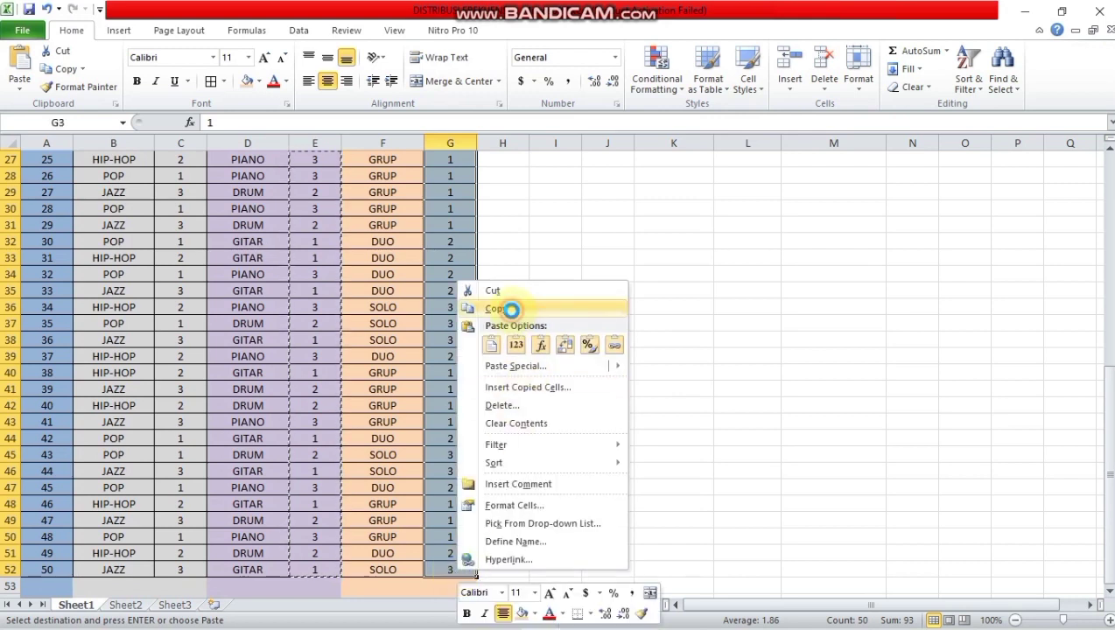
left_click(497, 308)
- Return to the SPSS data grid and paste the copied performance codes into the P column from case 1
mouse_move(704, 625)
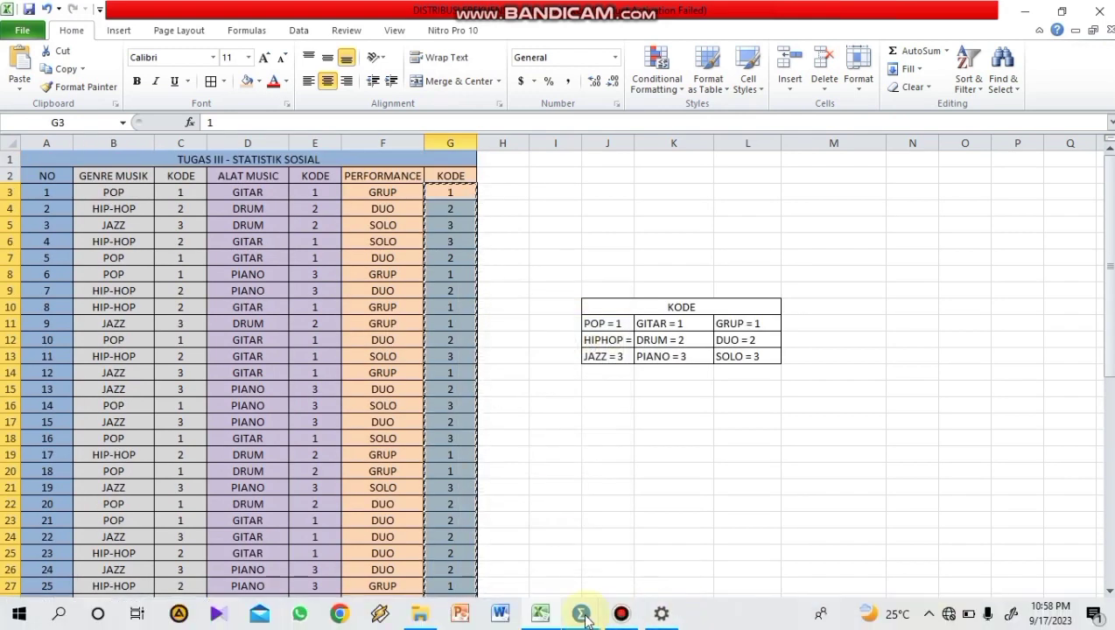
mouse_move(580, 613)
left_click(512, 547)
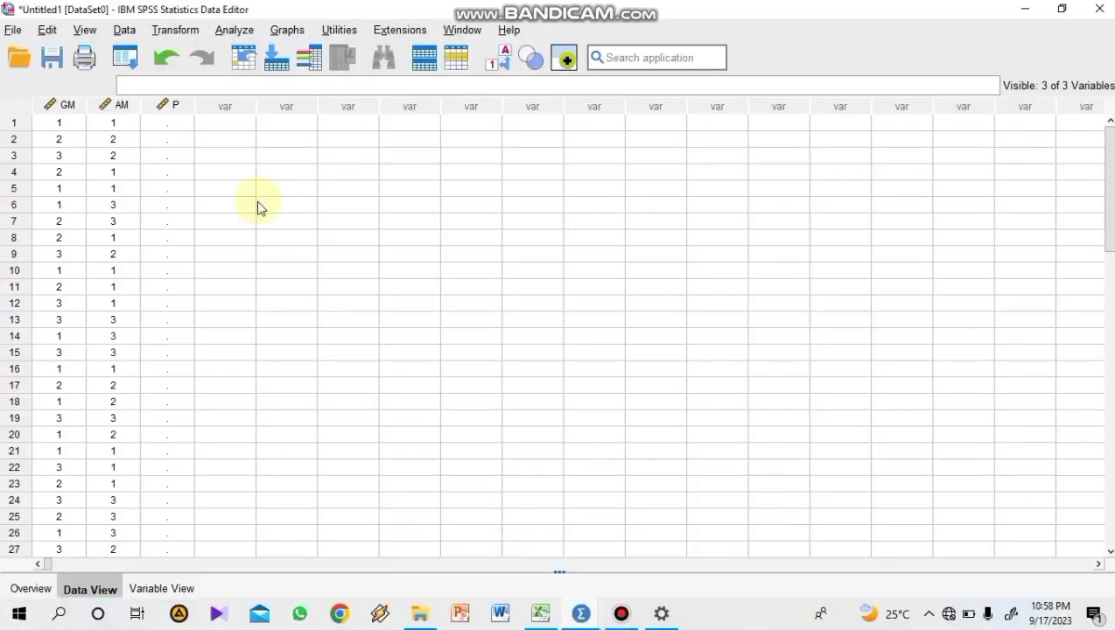
left_click(180, 122)
right_click(182, 119)
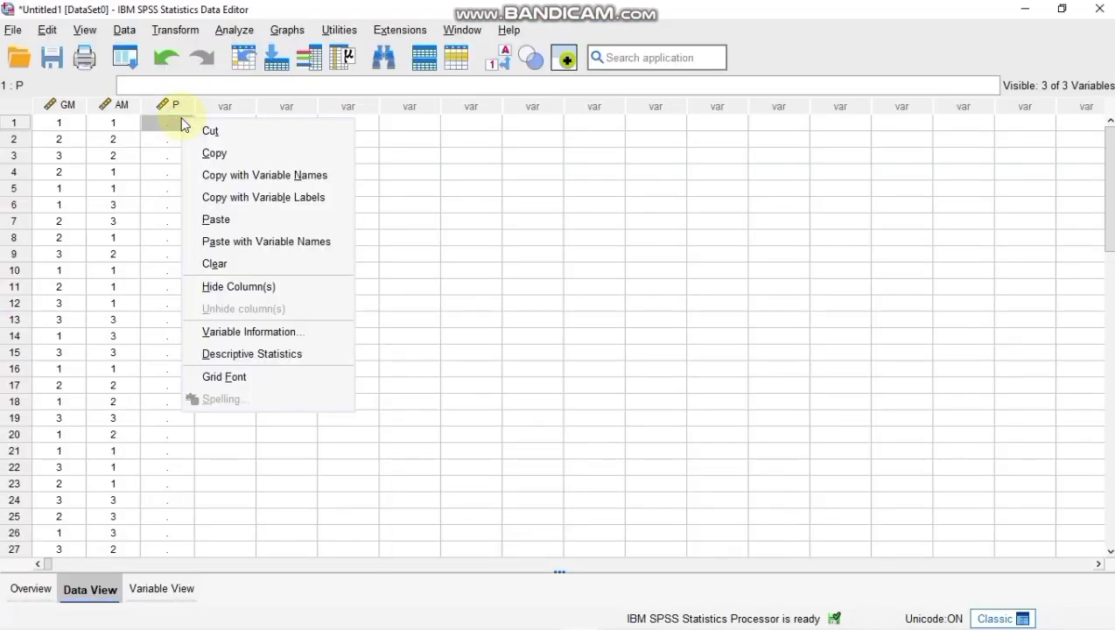
left_click(252, 220)
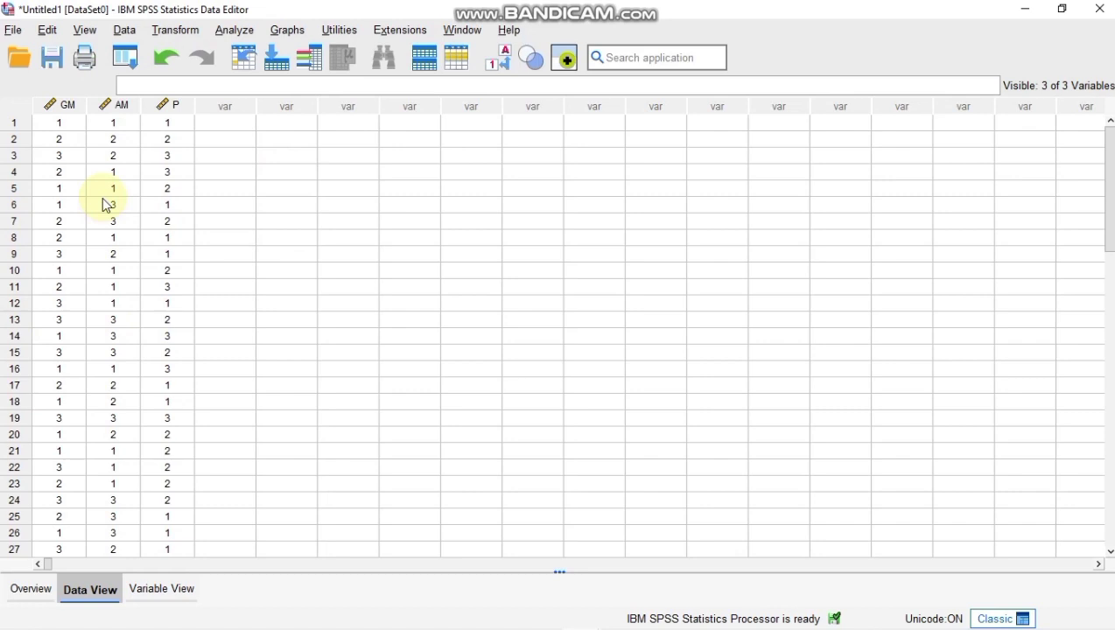
- Run a Frequencies analysis with frequency tables on the variables GENDRE MUSIK, ALAT MUSIK and PERFORMANCE
left_click(236, 35)
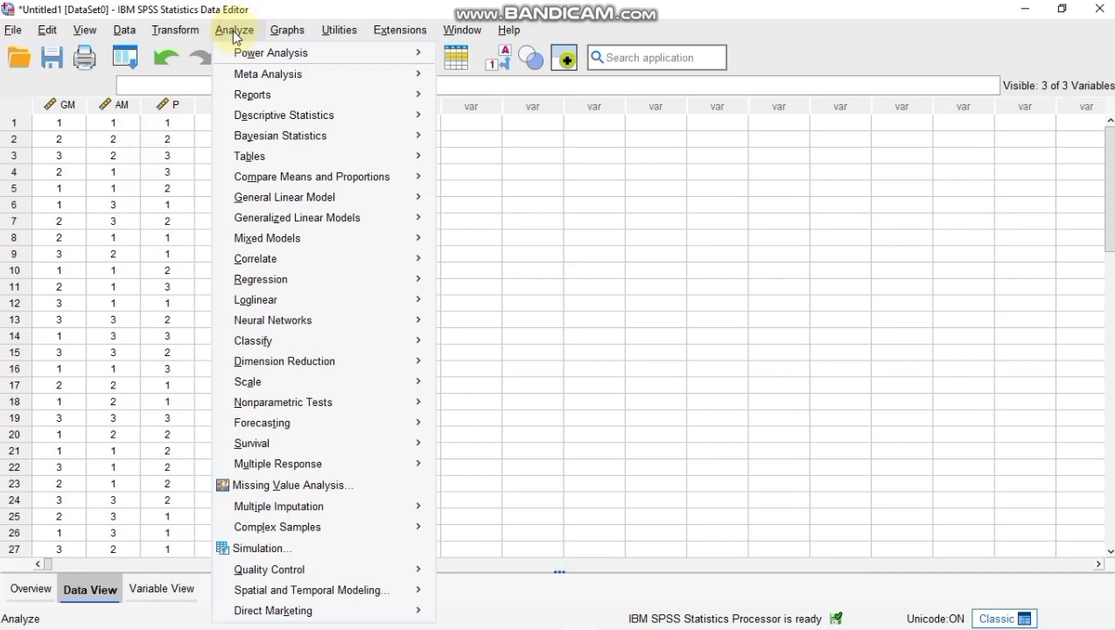
mouse_move(291, 136)
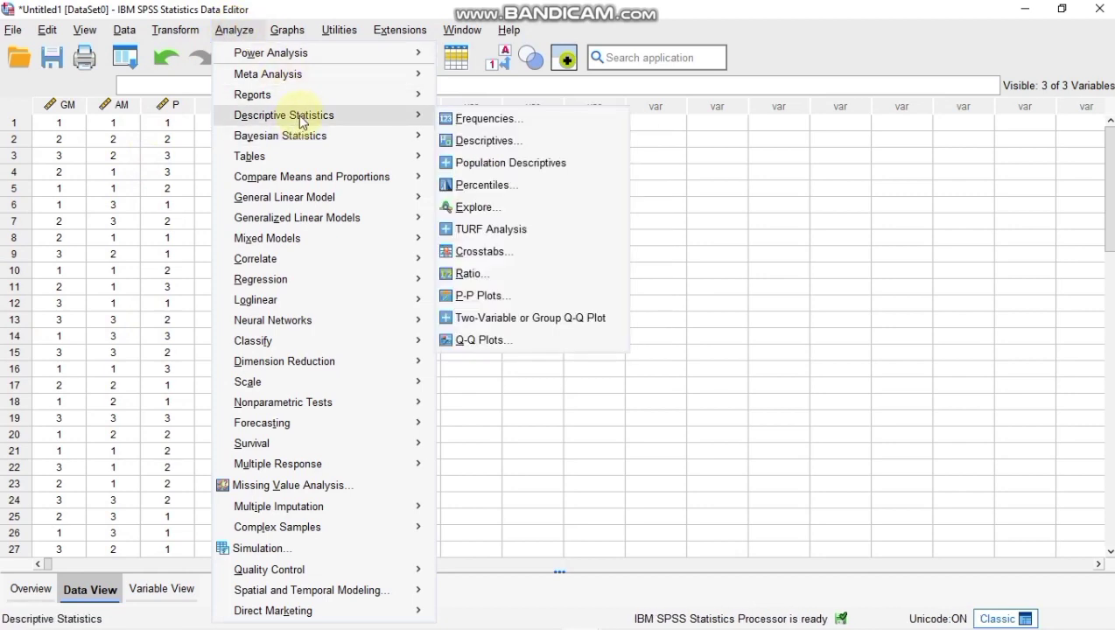
left_click(453, 121)
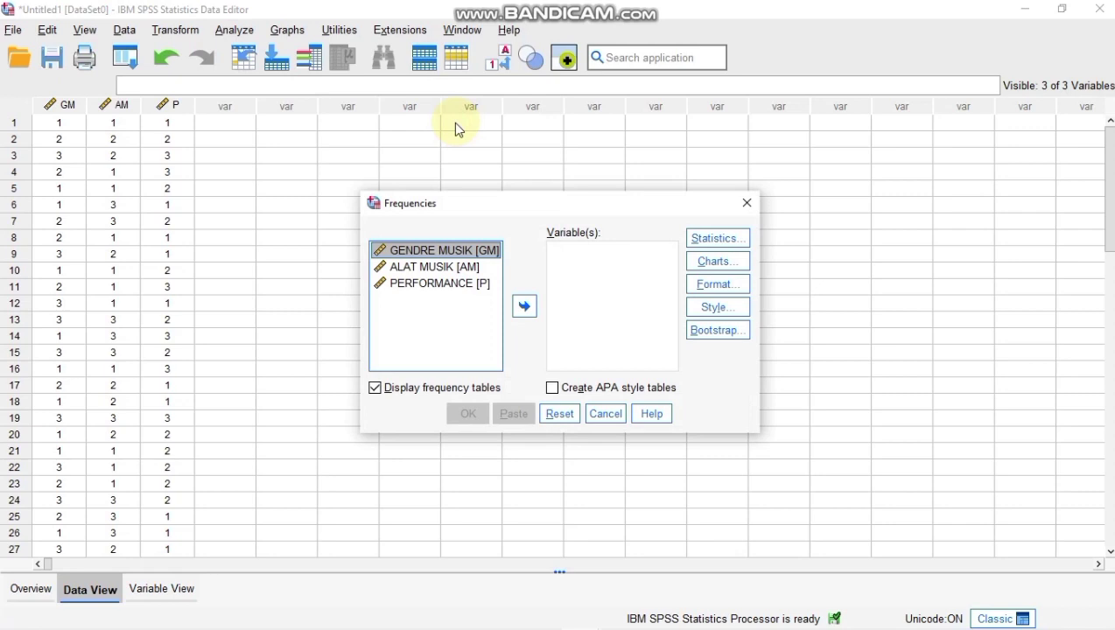
left_click(524, 306)
left_click(475, 253)
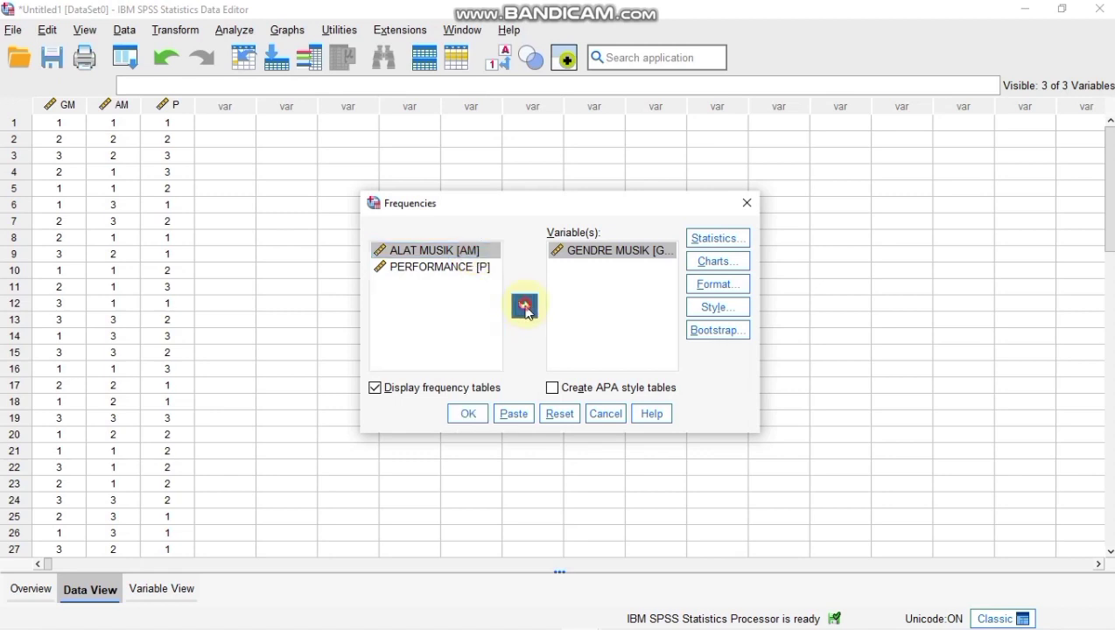
left_click(525, 308)
left_click(477, 252)
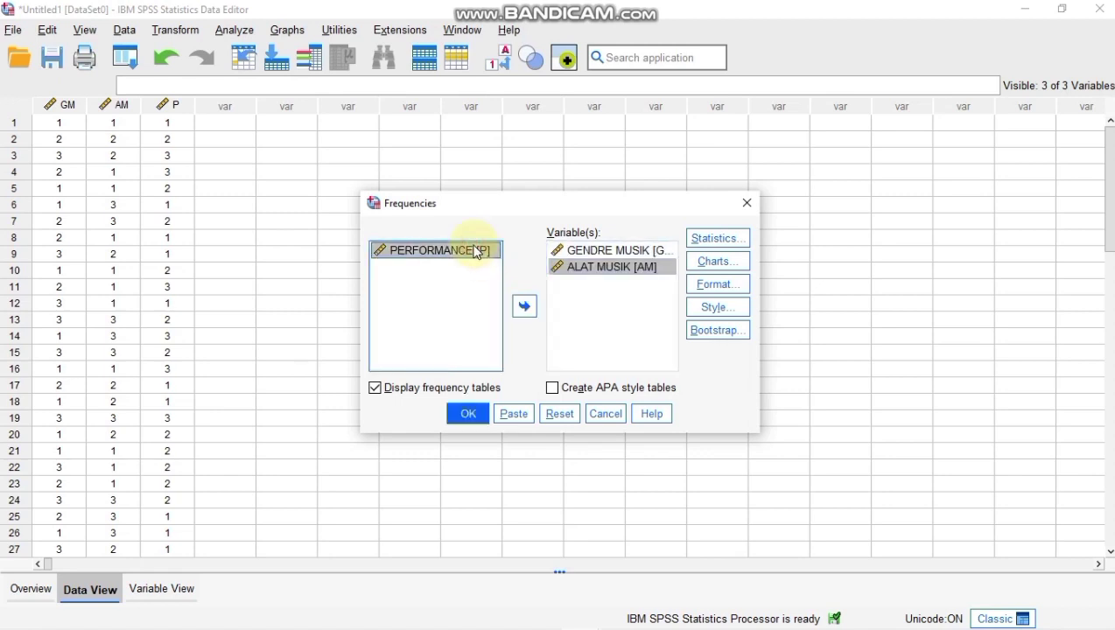
left_click(530, 313)
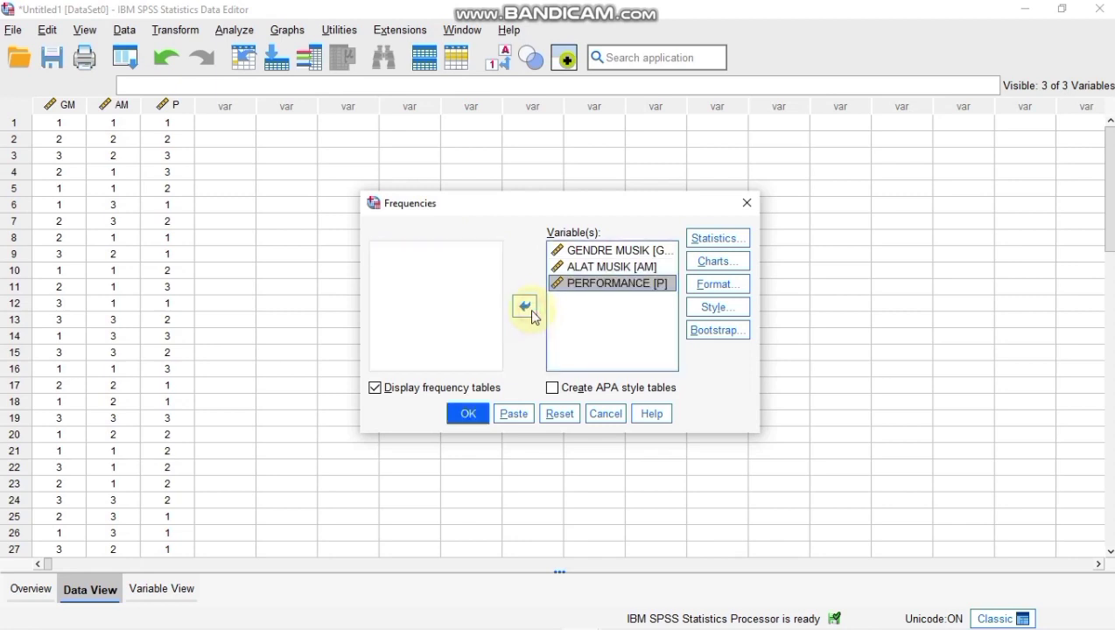
left_click(468, 415)
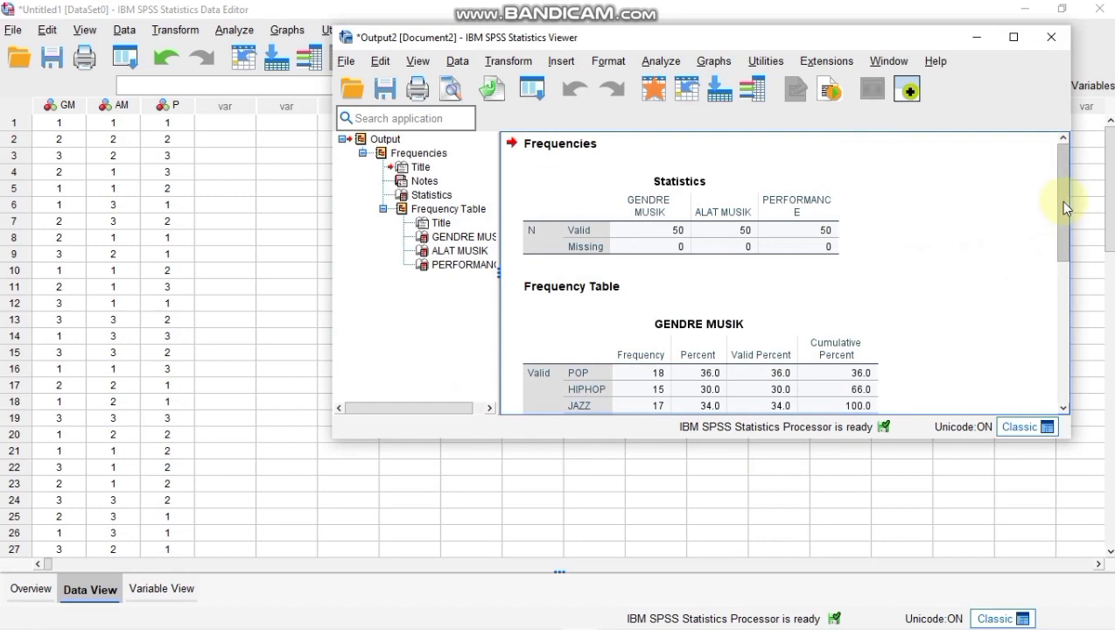
- Examine the Statistics table and the frequency tables for GENDRE MUSIK, ALAT MUSIK and PERFORMANCE in the output
left_click_drag(1062, 203, 1060, 273)
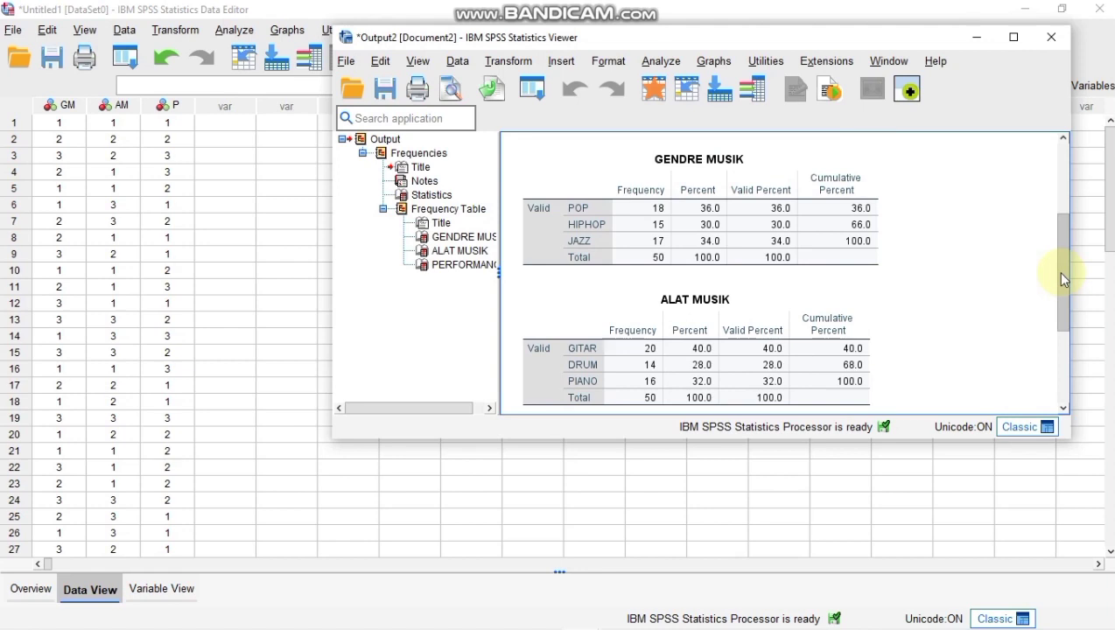
left_click_drag(1061, 278, 1075, 210)
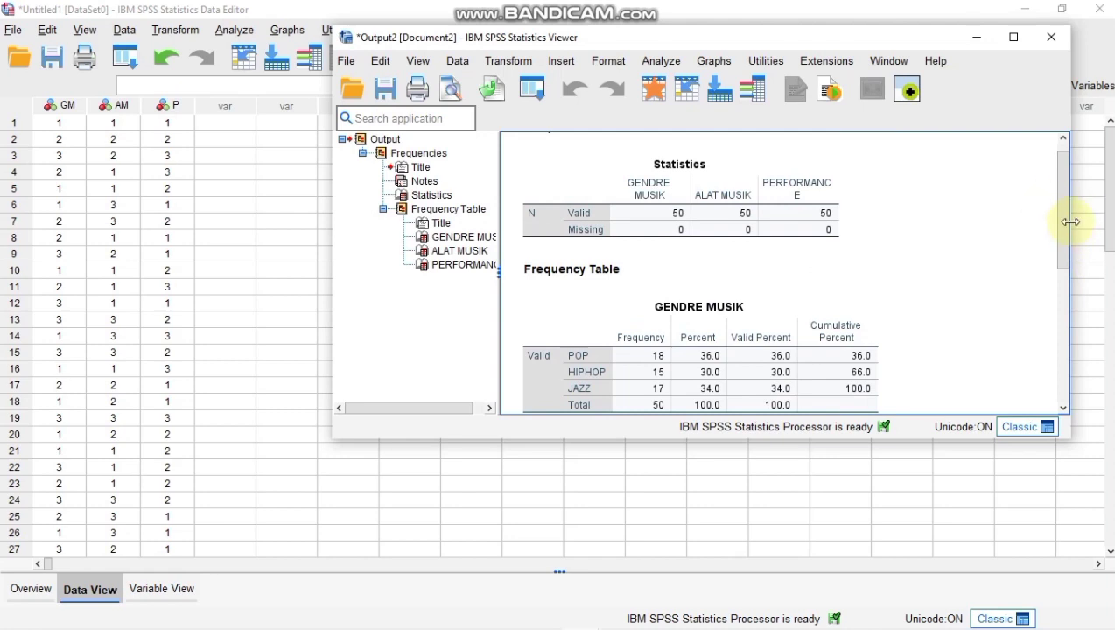
left_click_drag(1065, 224, 1056, 266)
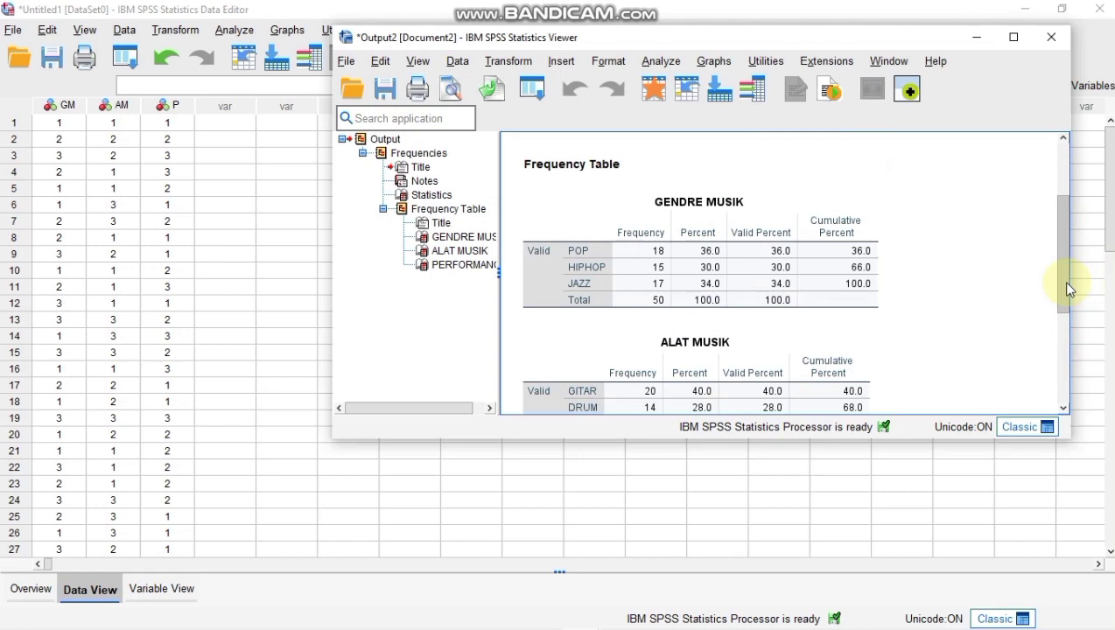
left_click_drag(1066, 284, 1062, 332)
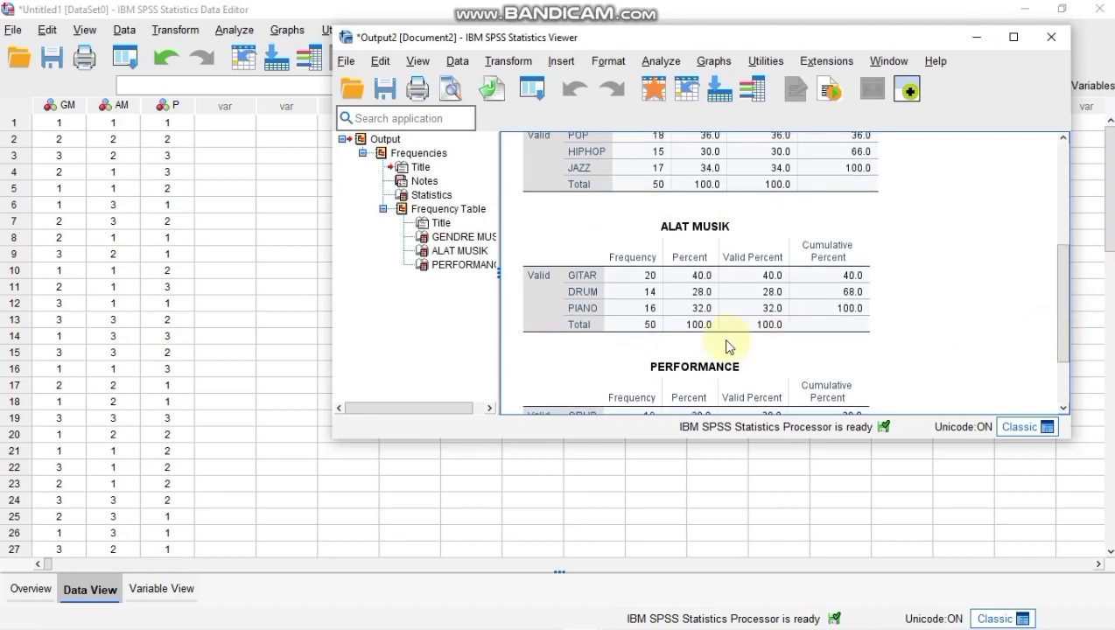
left_click(639, 288)
left_click_drag(1061, 292, 1080, 368)
left_click(615, 332)
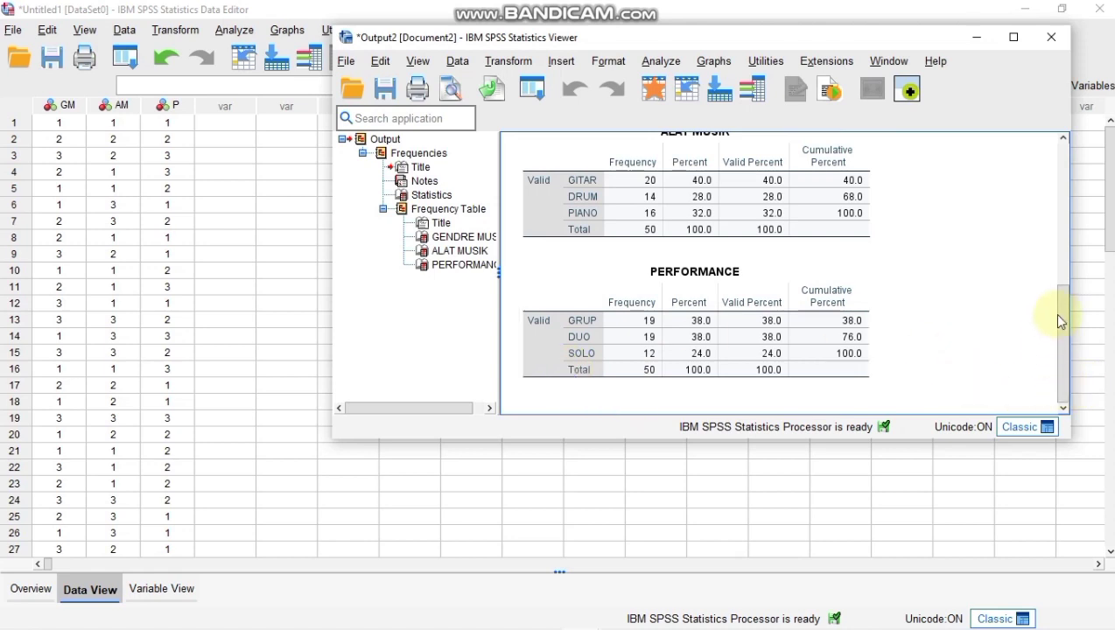
left_click(1058, 278)
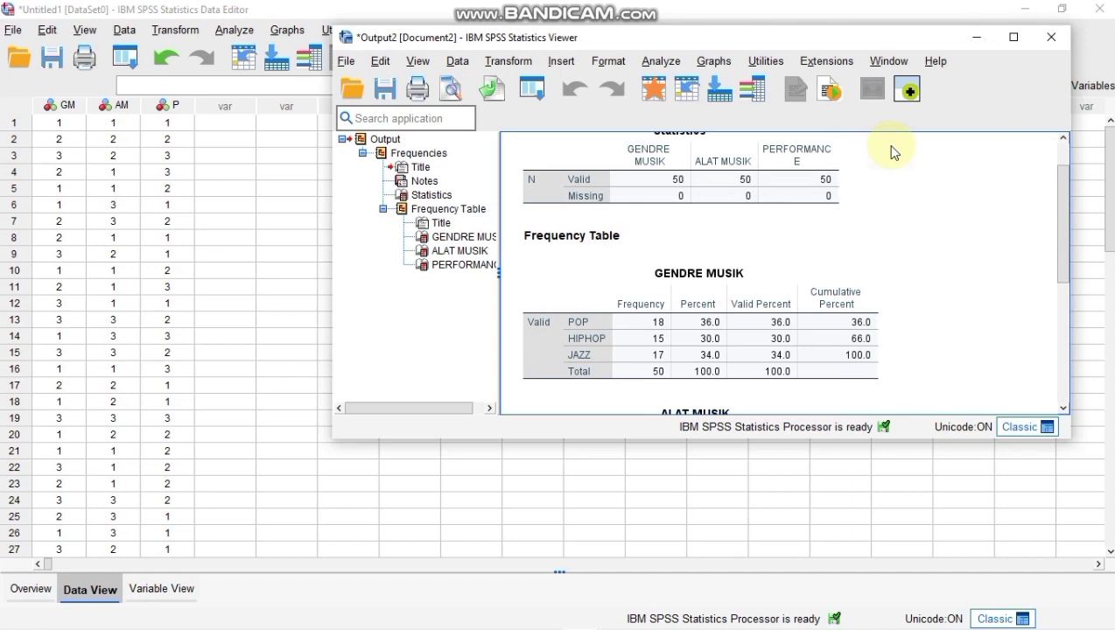
left_click(743, 235)
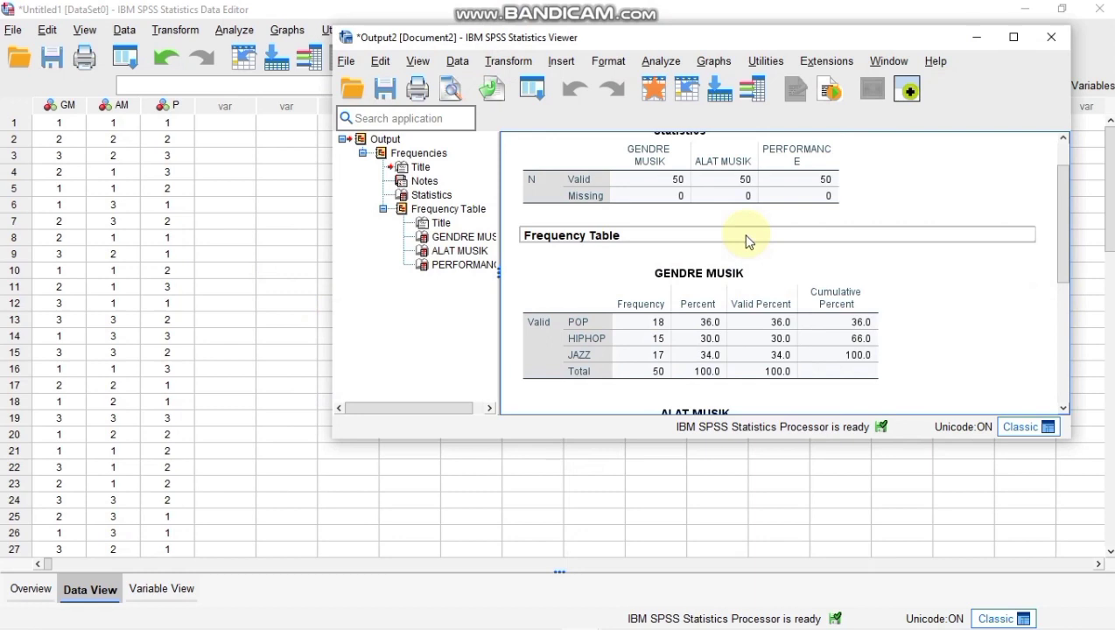
left_click_drag(1062, 261, 1015, 137)
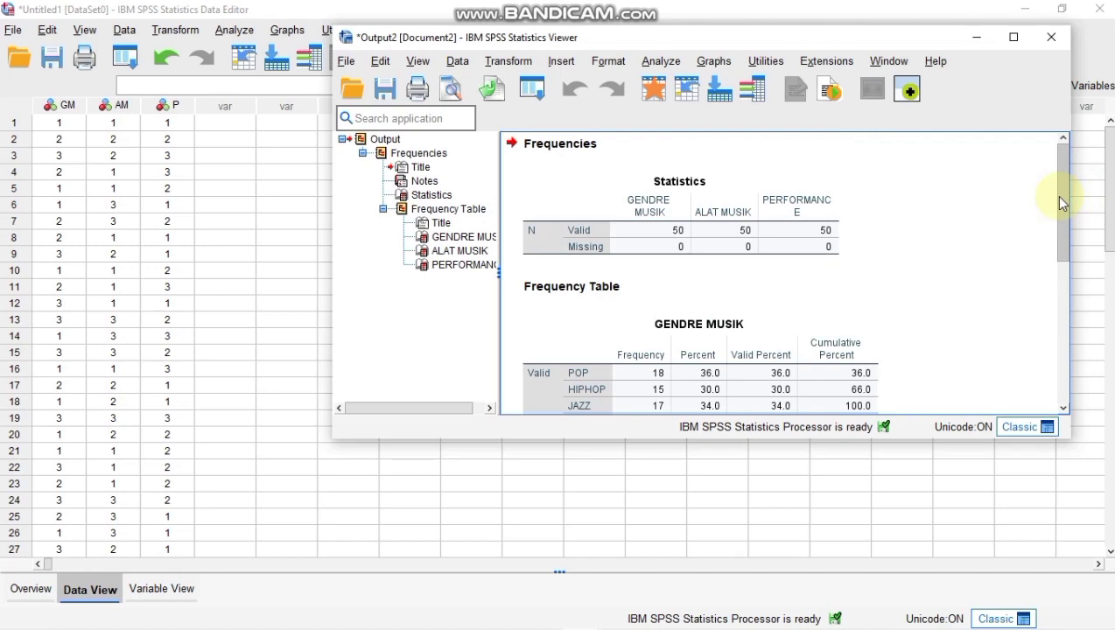
left_click_drag(1059, 199, 1060, 354)
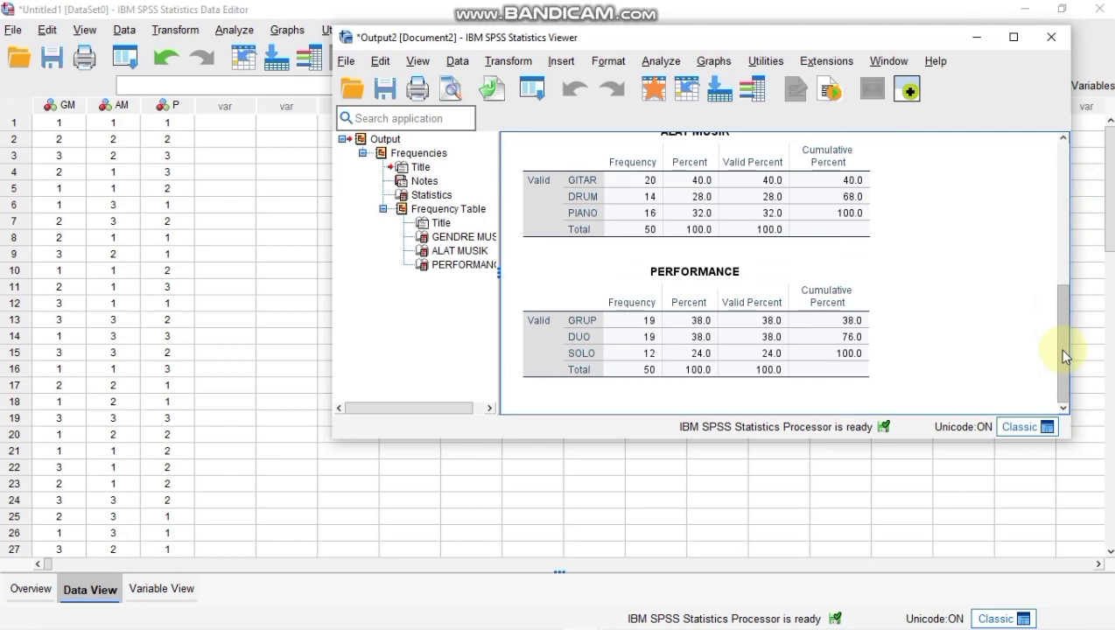
left_click_drag(1057, 348, 1053, 169)
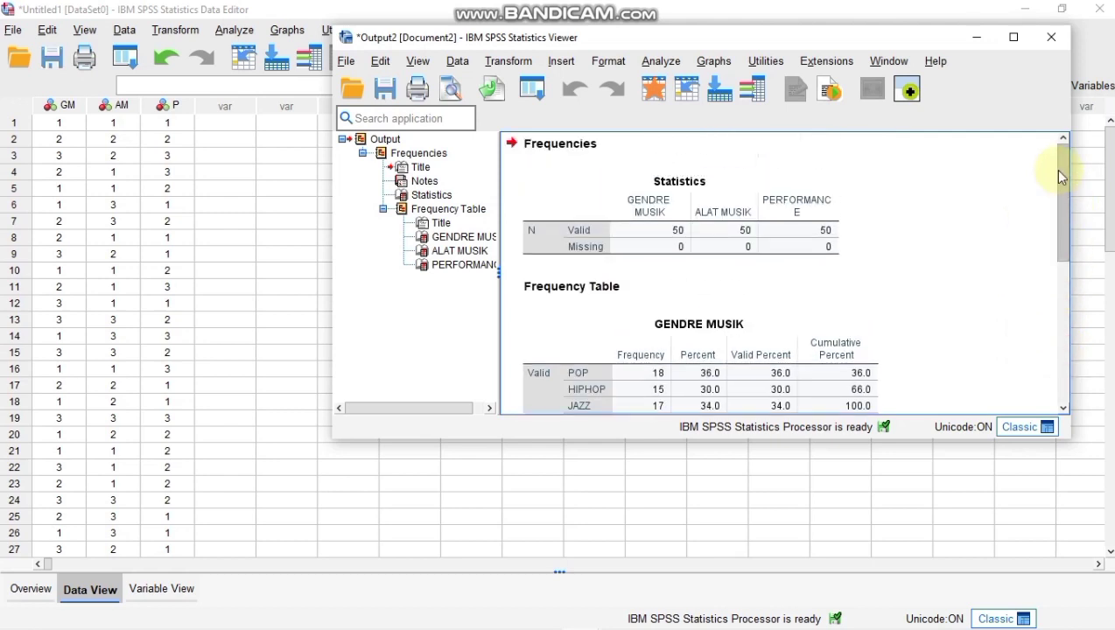